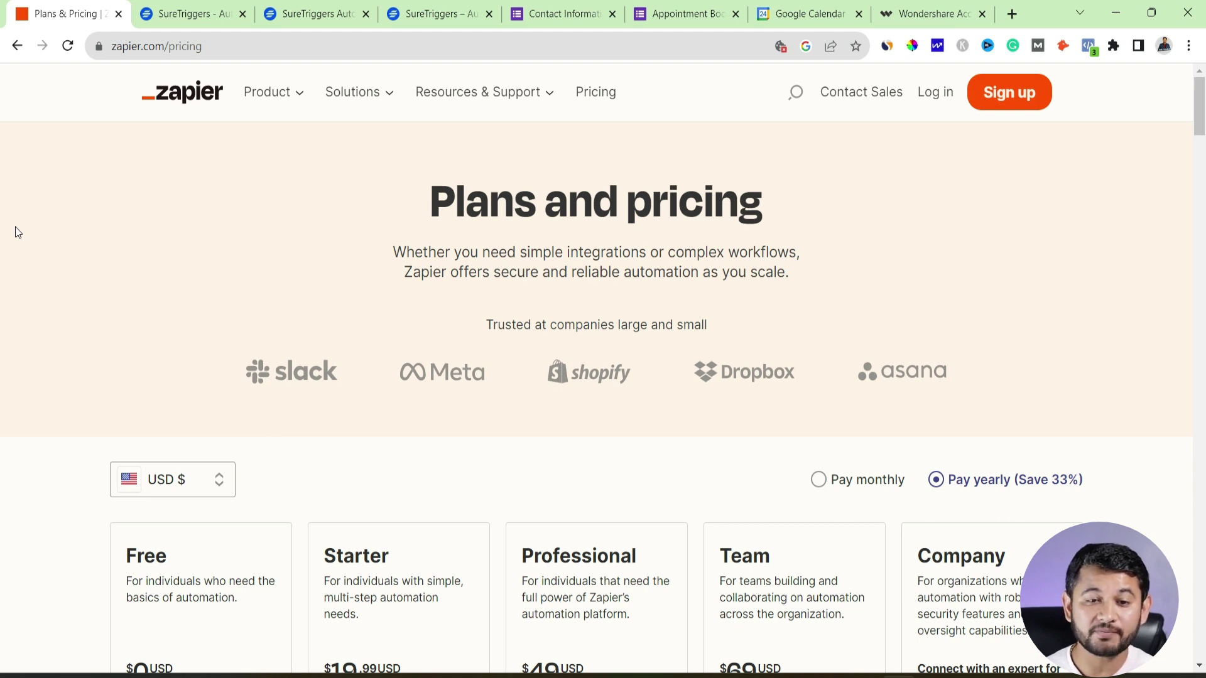
Switch to the SureTriggers homepage and scroll through its hero and automation builder preview
scroll(115, 490, "down", 3)
scroll(116, 482, "down", 3)
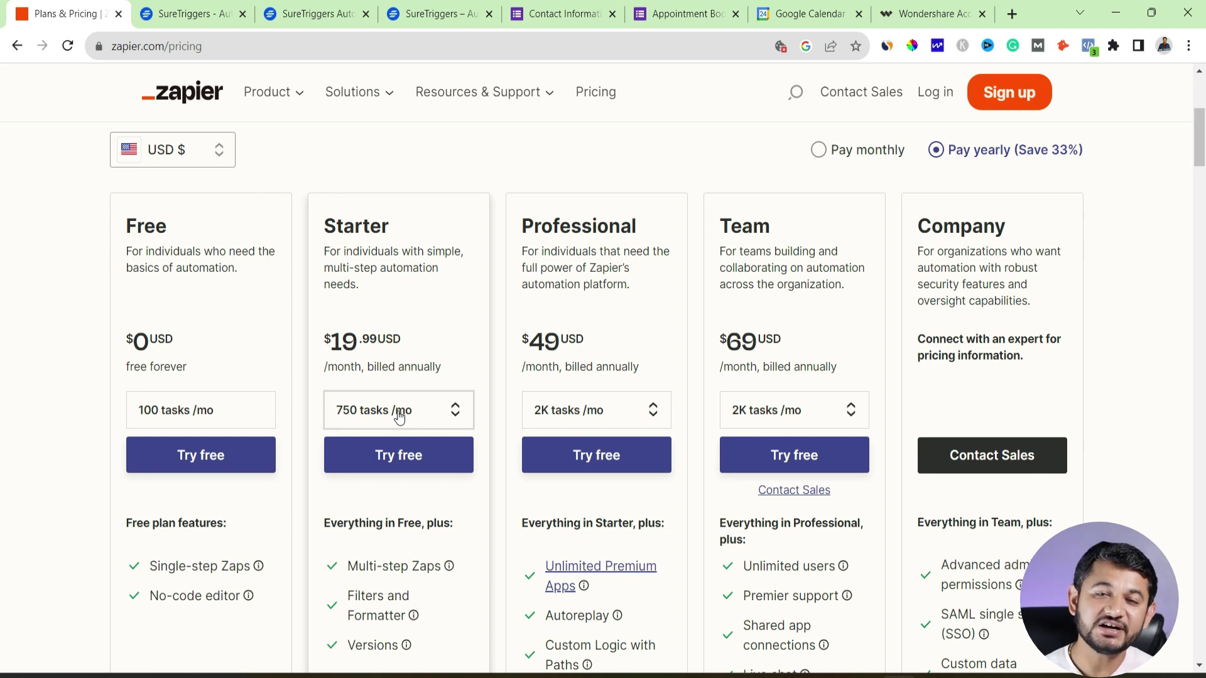
left_click(199, 14)
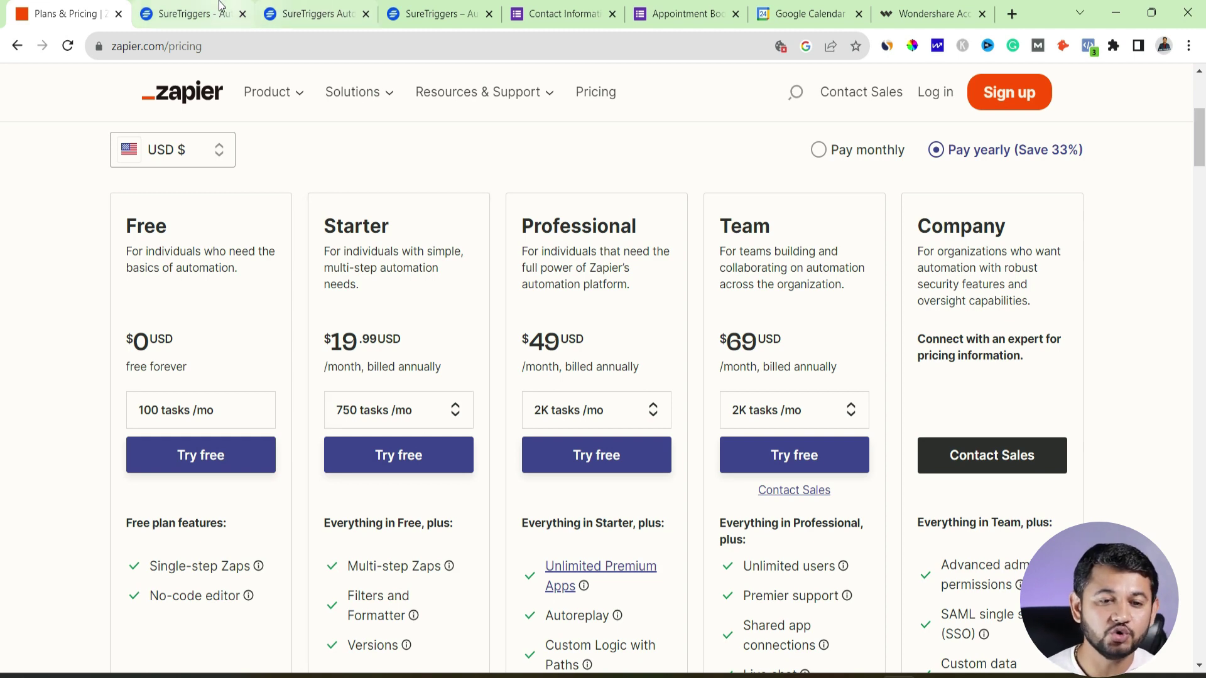
scroll(265, 378, "up", 8)
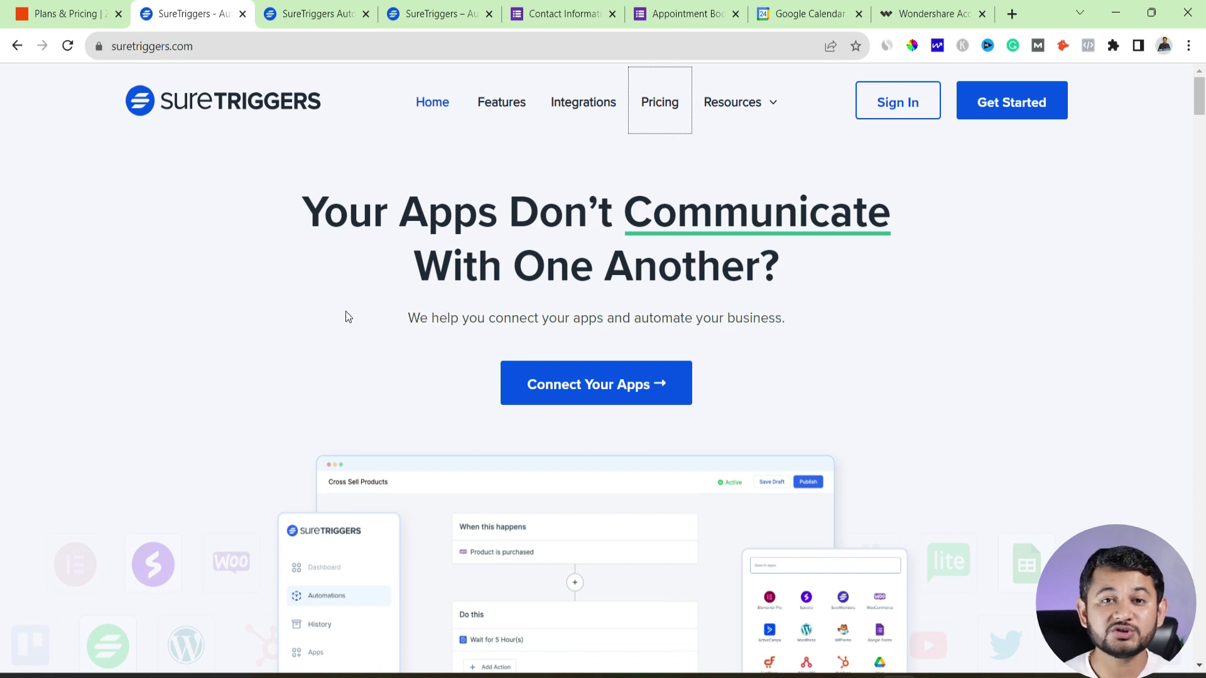
scroll(344, 310, "down", 5)
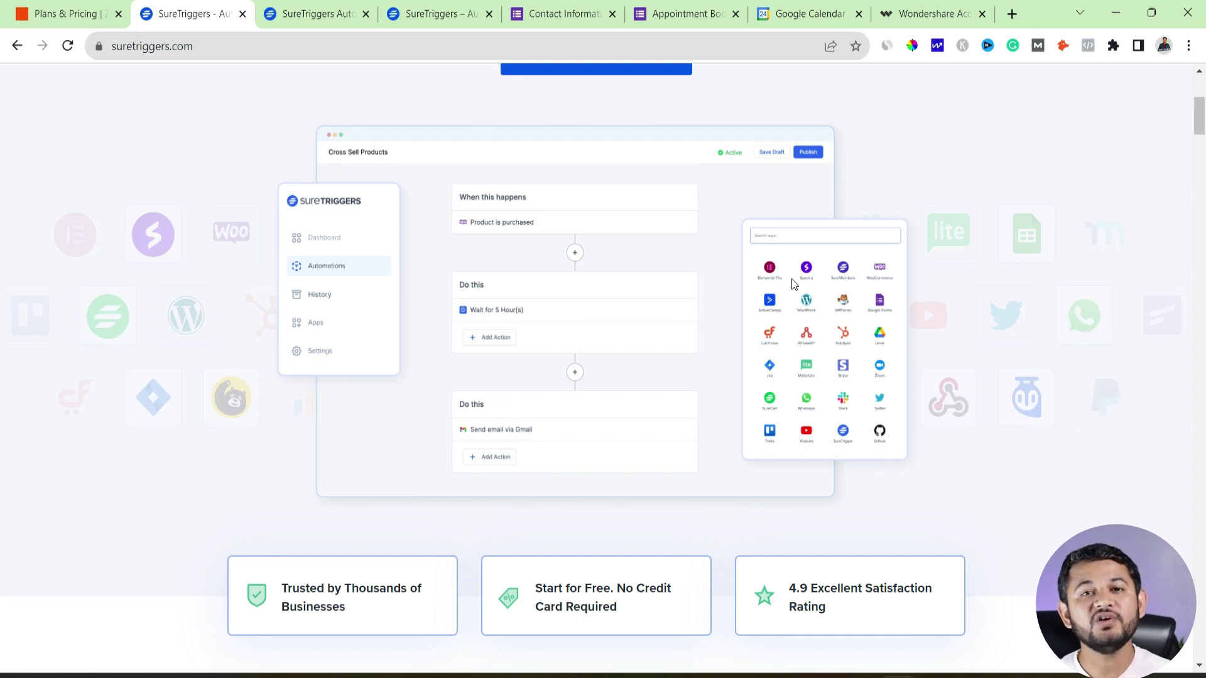
scroll(792, 284, "down", 13)
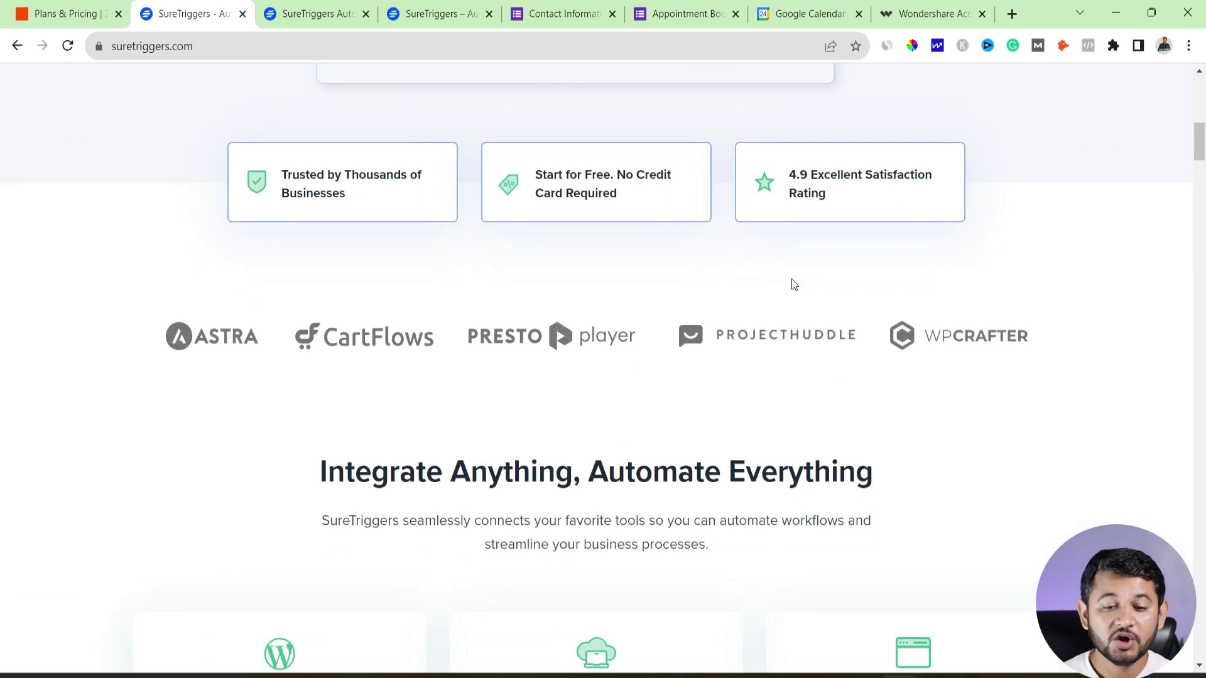
Scroll through the SureTriggers homepage steps, then jump back to the top of the page
scroll(582, 280, "up", 7)
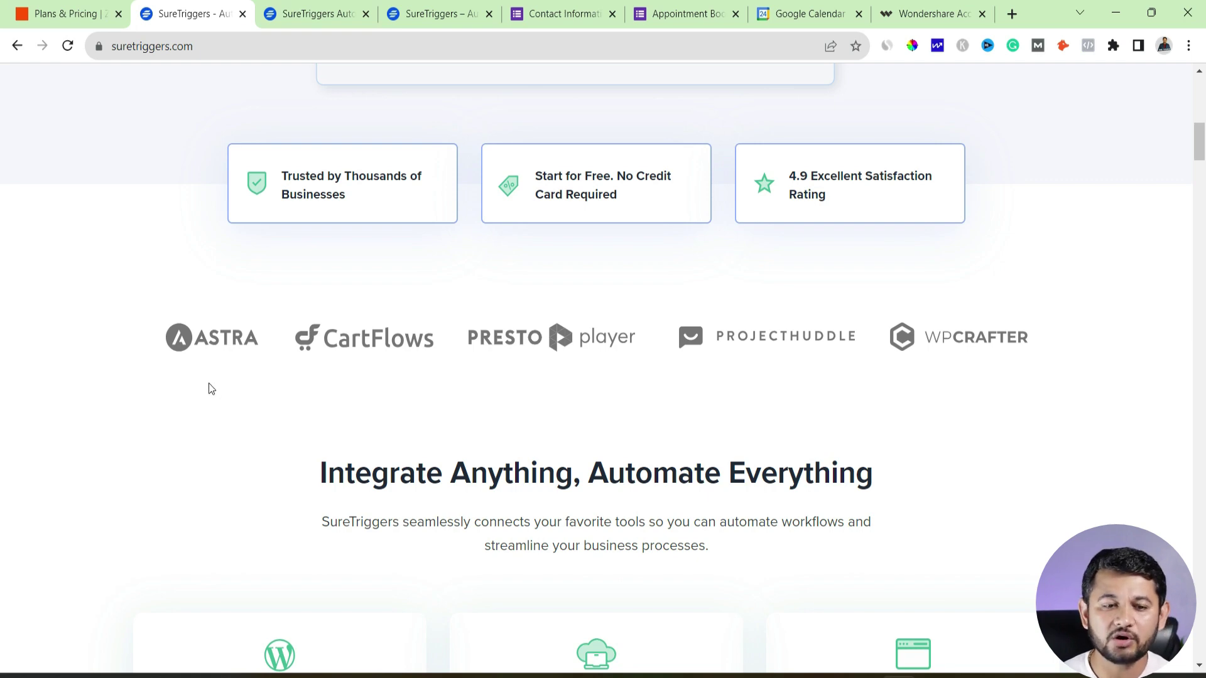
scroll(211, 388, "down", 20)
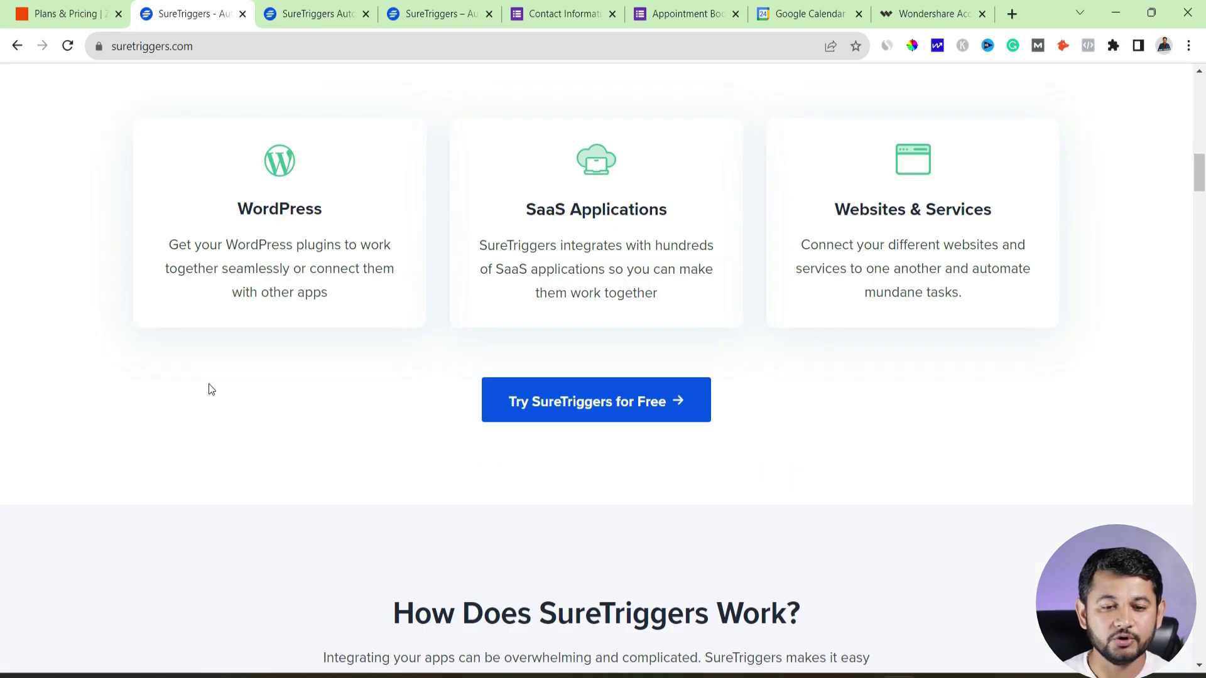
scroll(208, 386, "up", 6)
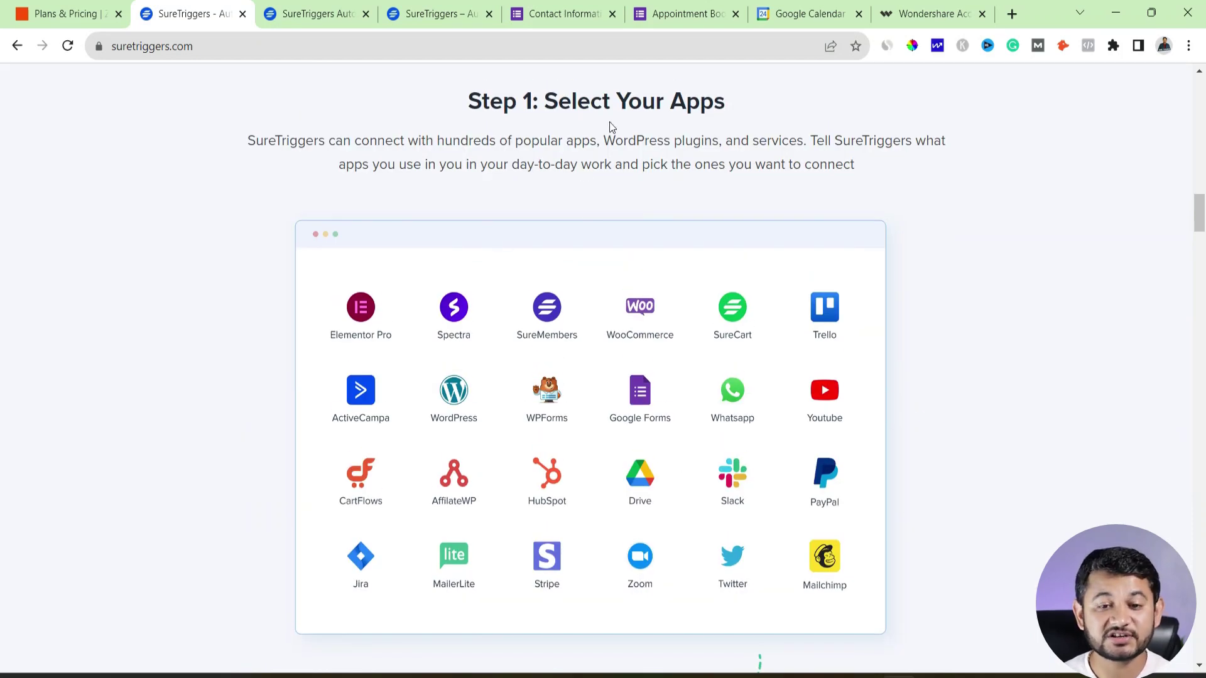
scroll(408, 288, "down", 3)
scroll(408, 290, "down", 4)
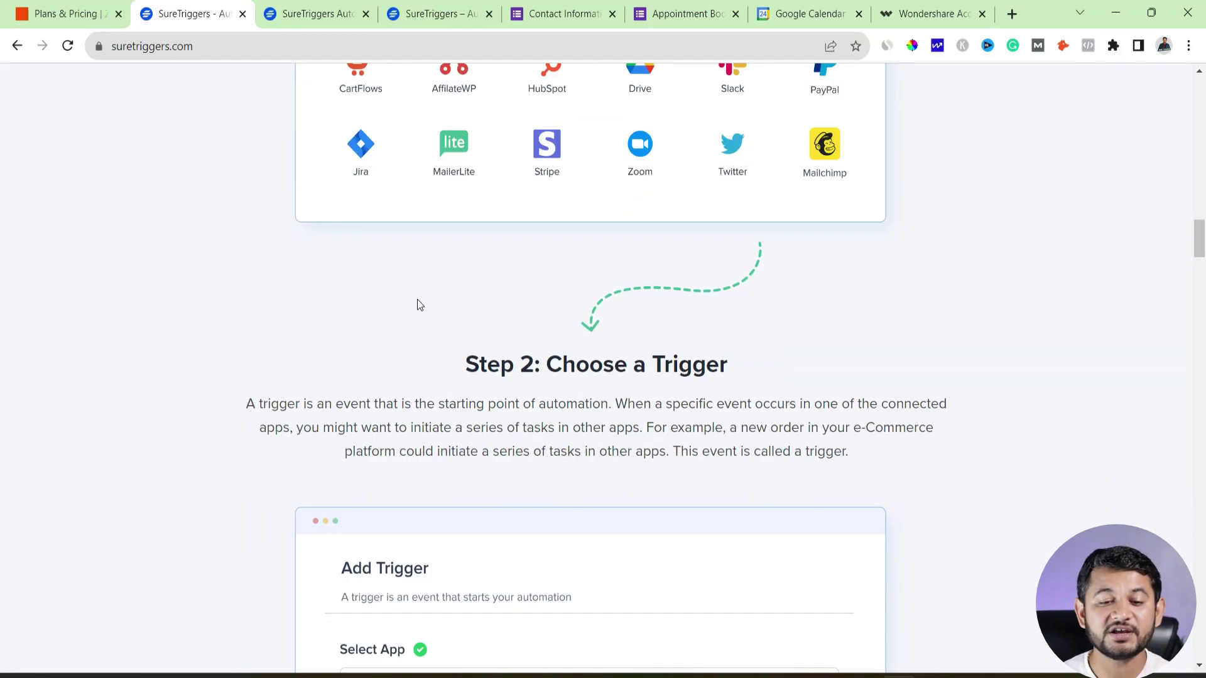
scroll(417, 307, "down", 5)
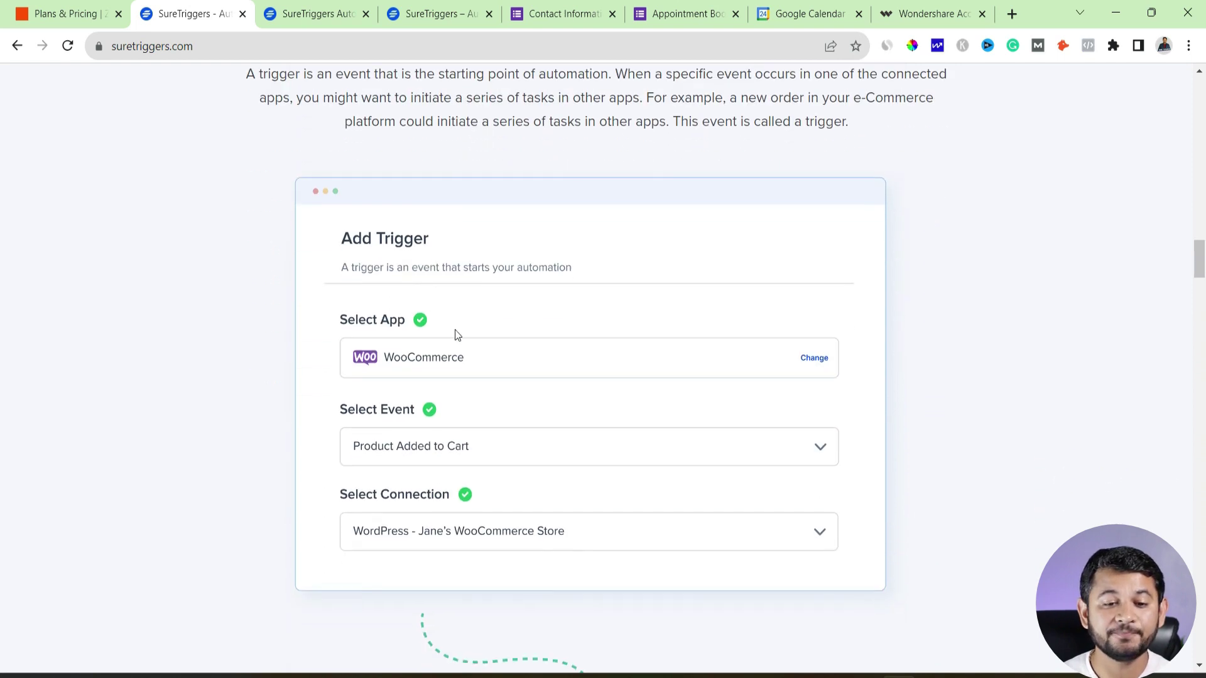
scroll(345, 368, "down", 12)
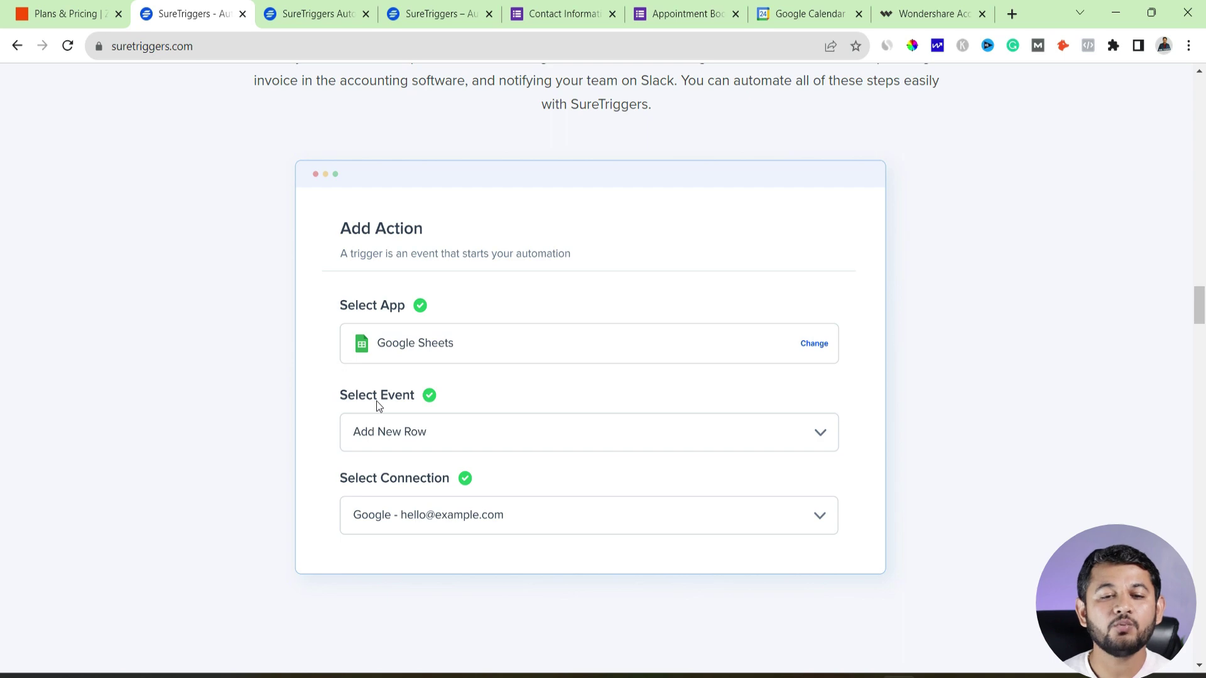
scroll(376, 396, "down", 8)
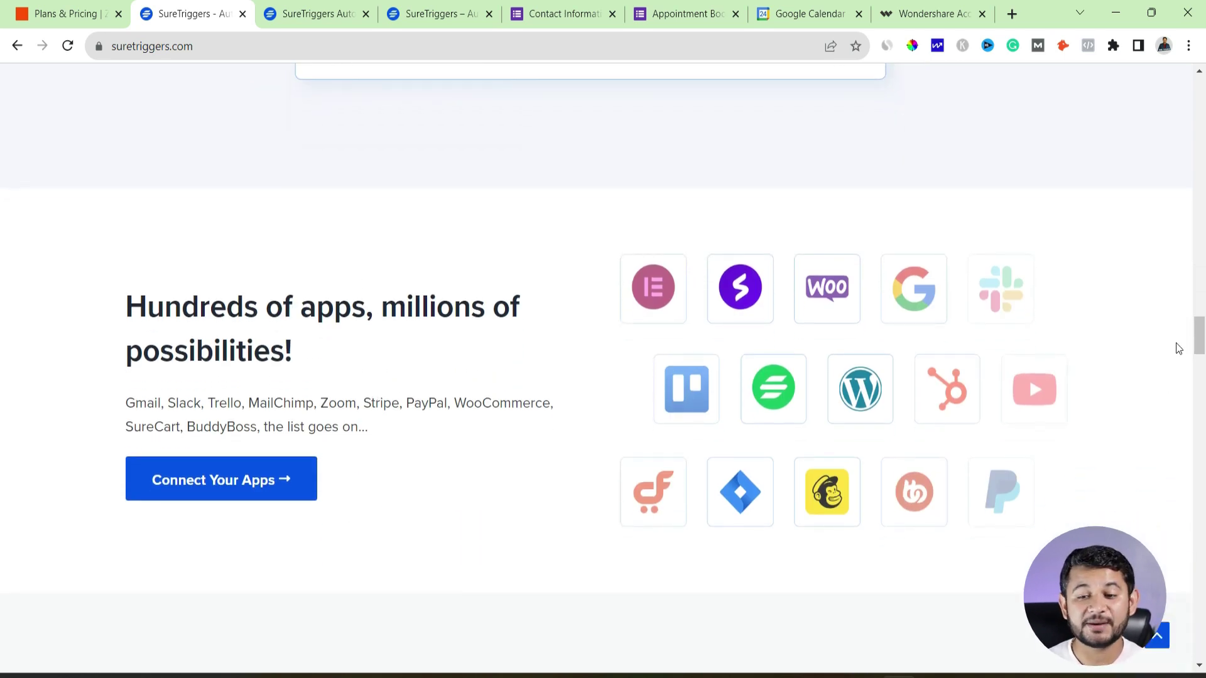
scroll(1190, 141, "up", 5)
key("Home")
Open the SureTriggers dashboard tab, then the suretriggers.com/pricing page, and scroll it
left_click(471, 9)
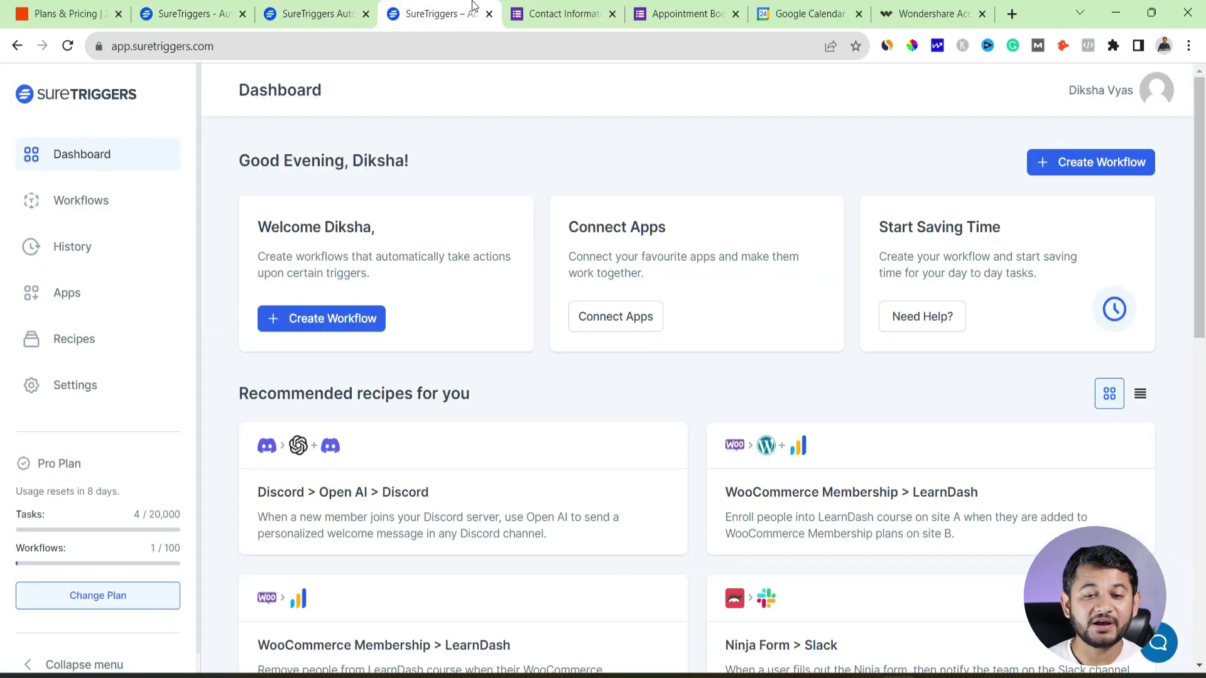
left_click(333, 5)
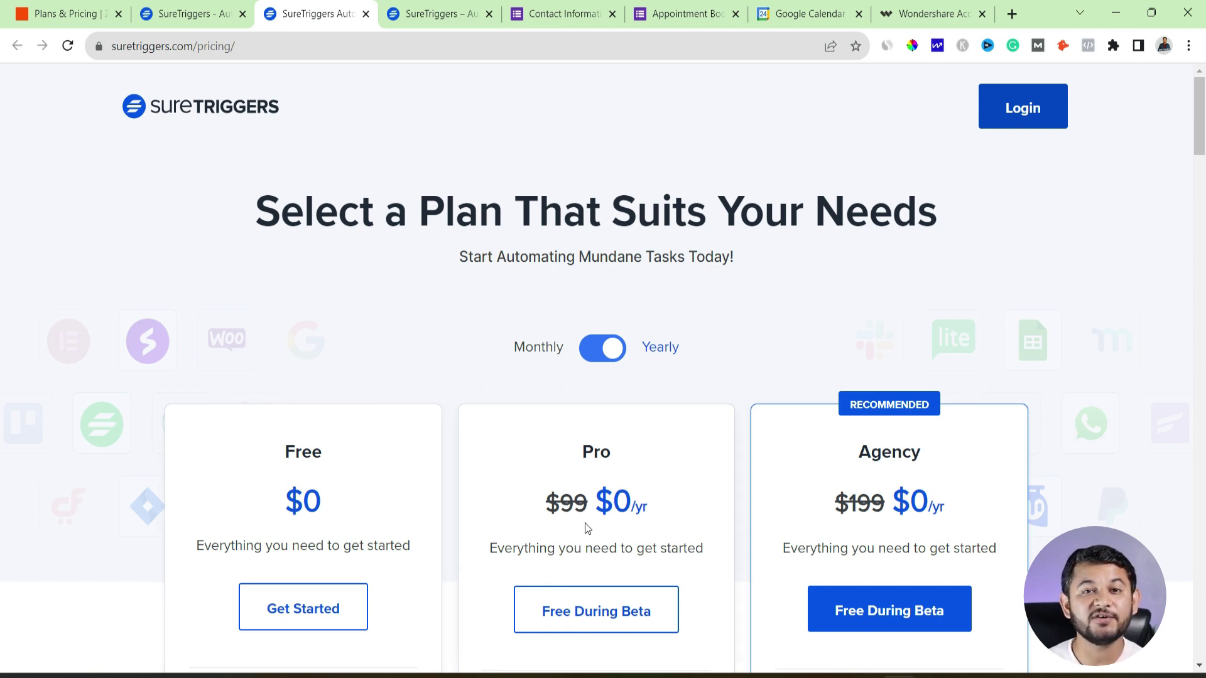
left_click_drag(341, 455, 247, 481)
scroll(255, 465, "down", 5)
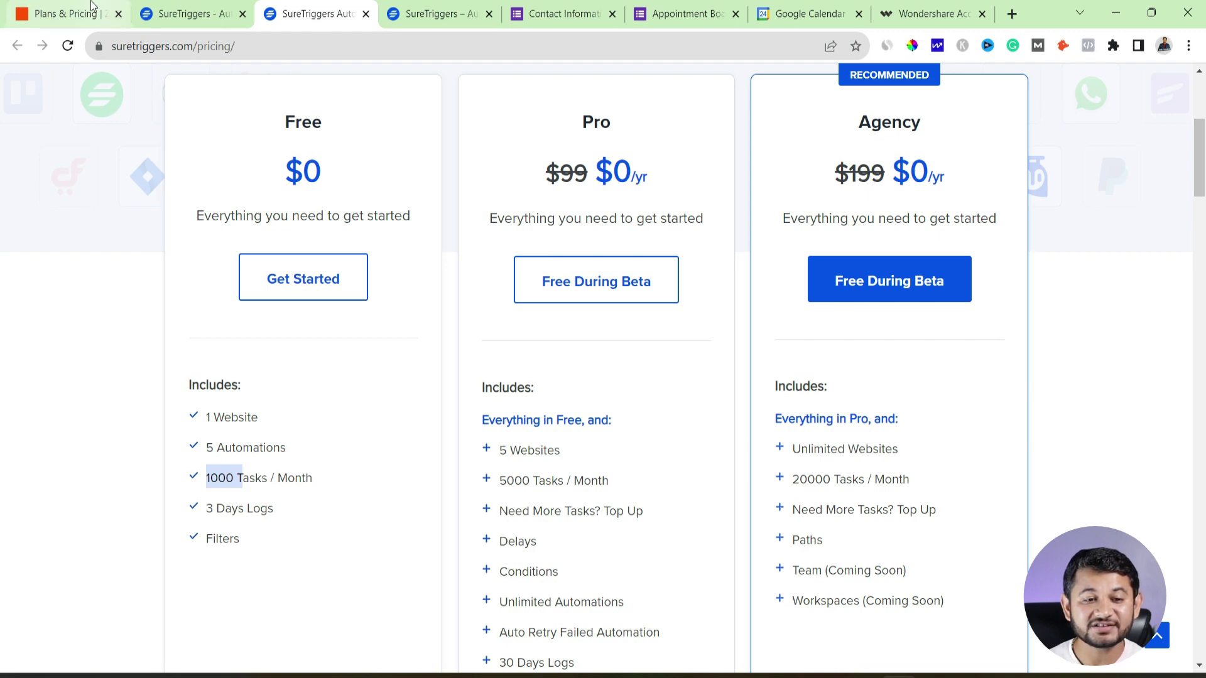
Compare with Zapier's pricing, then return to the SureTriggers Free, Pro and Agency plan cards
left_click(48, 7)
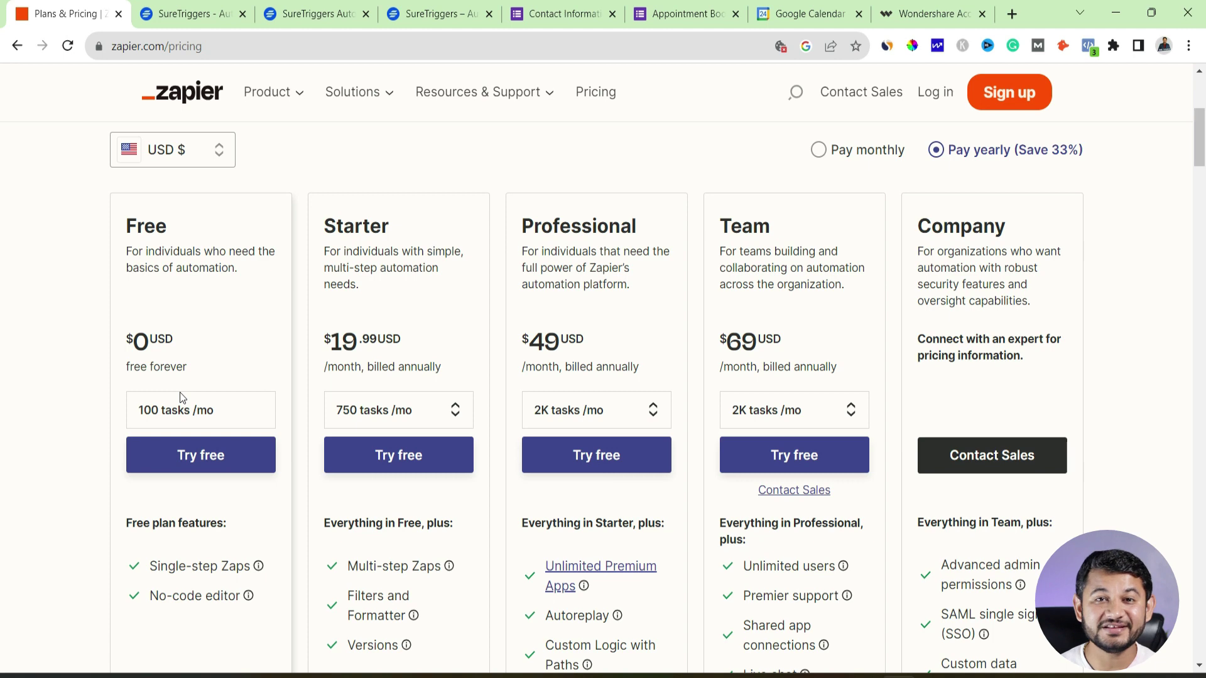
left_click(292, 13)
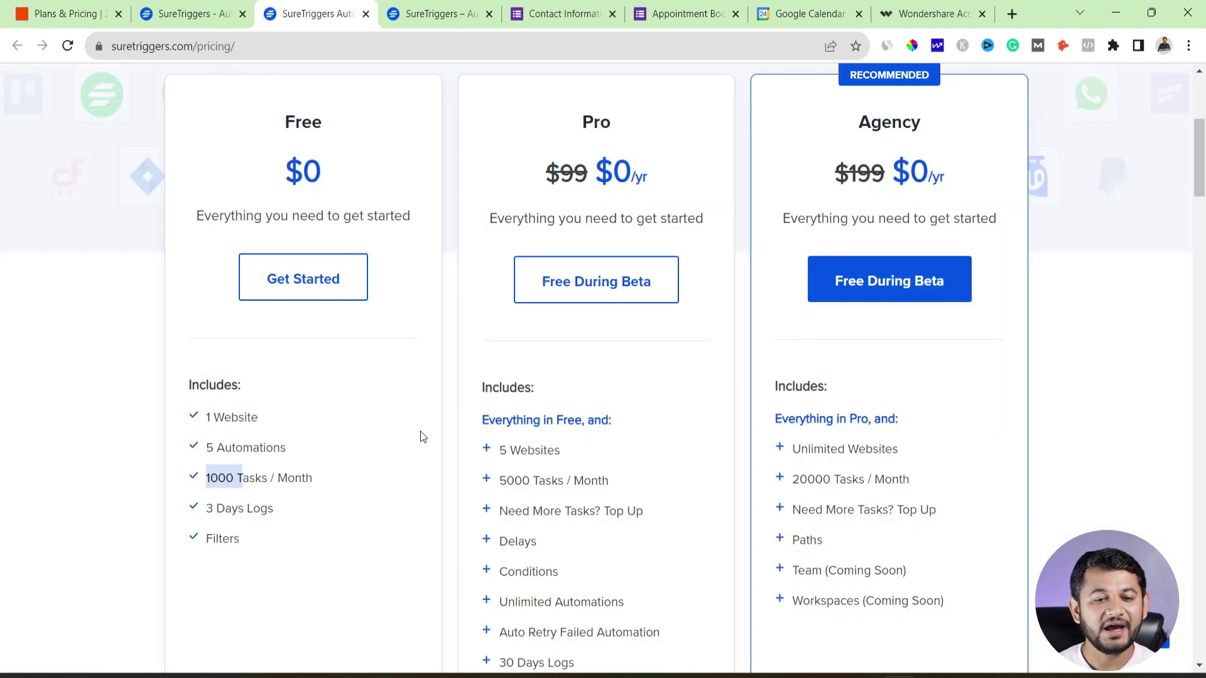
scroll(422, 436, "up", 4)
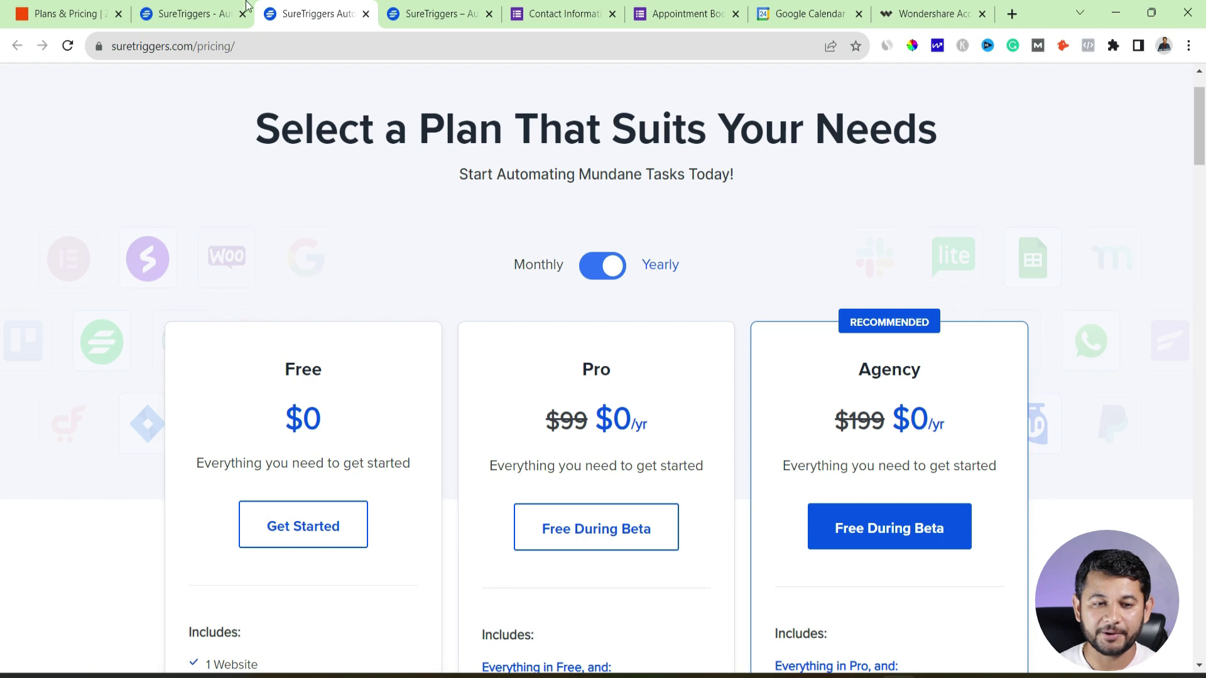
Switch from the SureTriggers home page tab to the app.suretriggers.com Dashboard
left_click(189, 13)
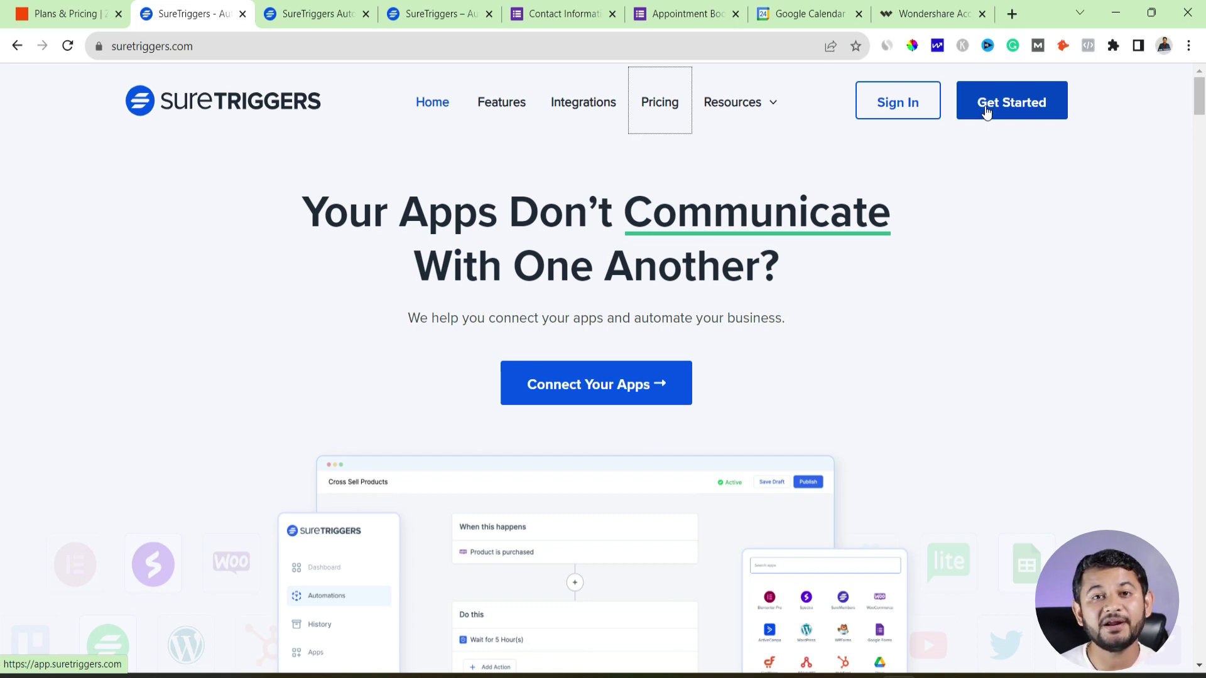
left_click(437, 13)
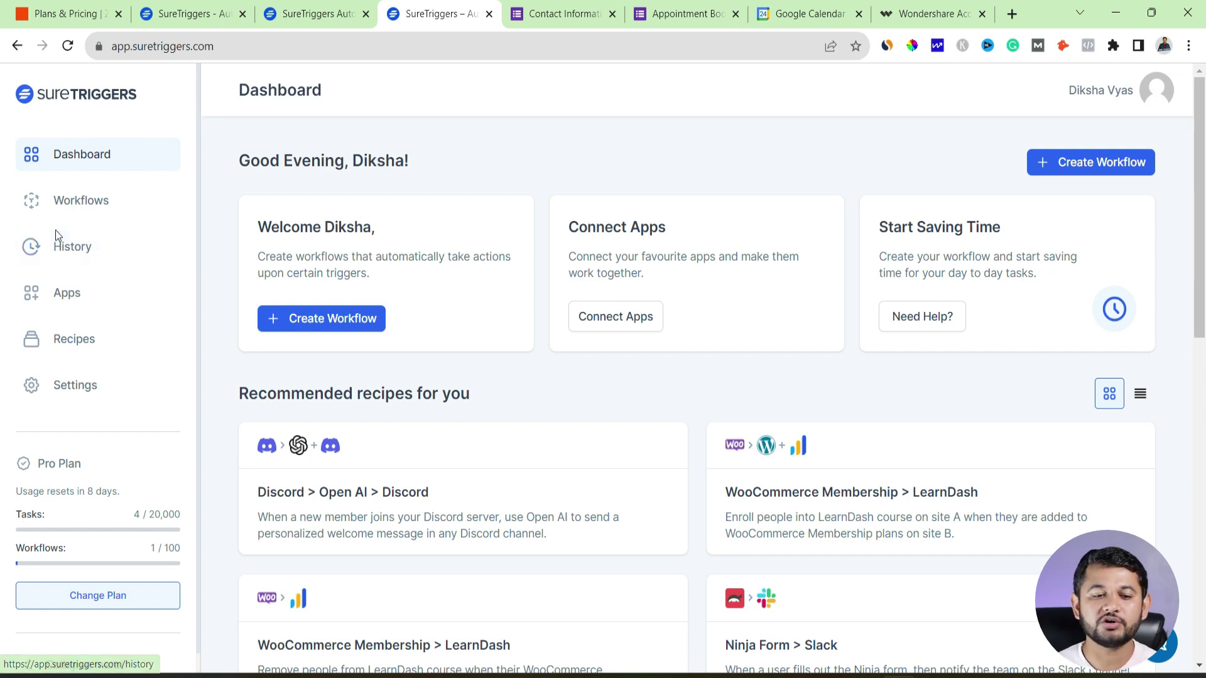
View the connected Apps list, then the Settings page with time zone (GMT +00:00) UTC
left_click(87, 304)
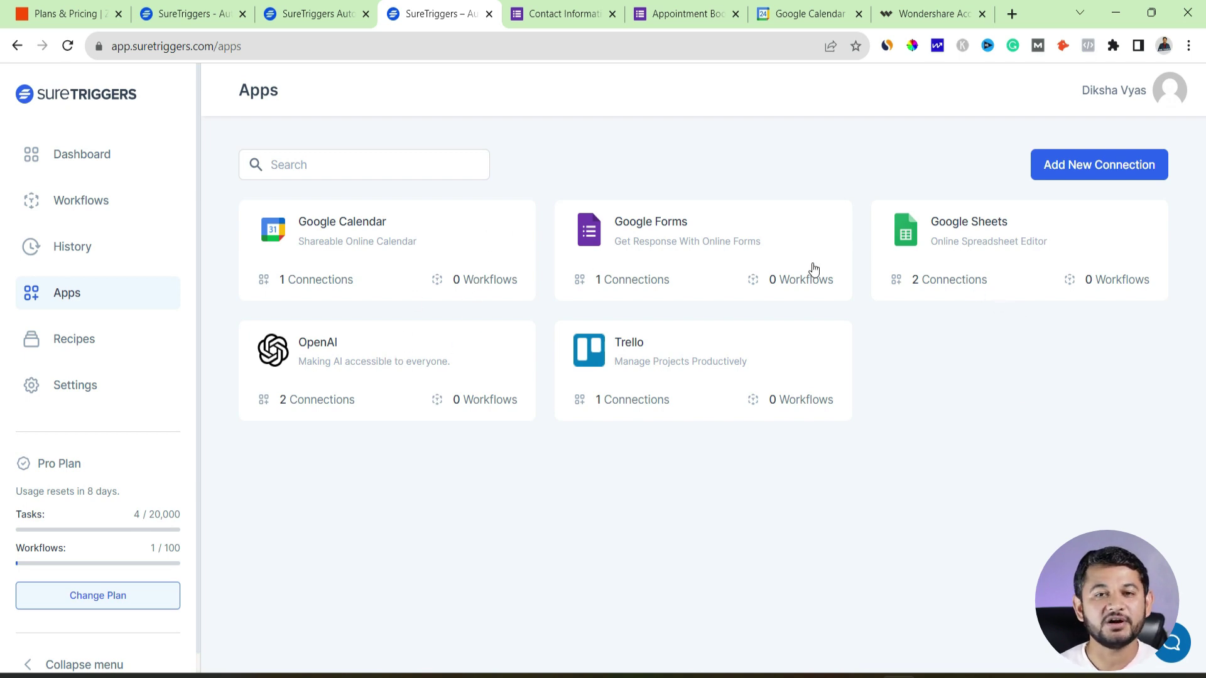
left_click(104, 382)
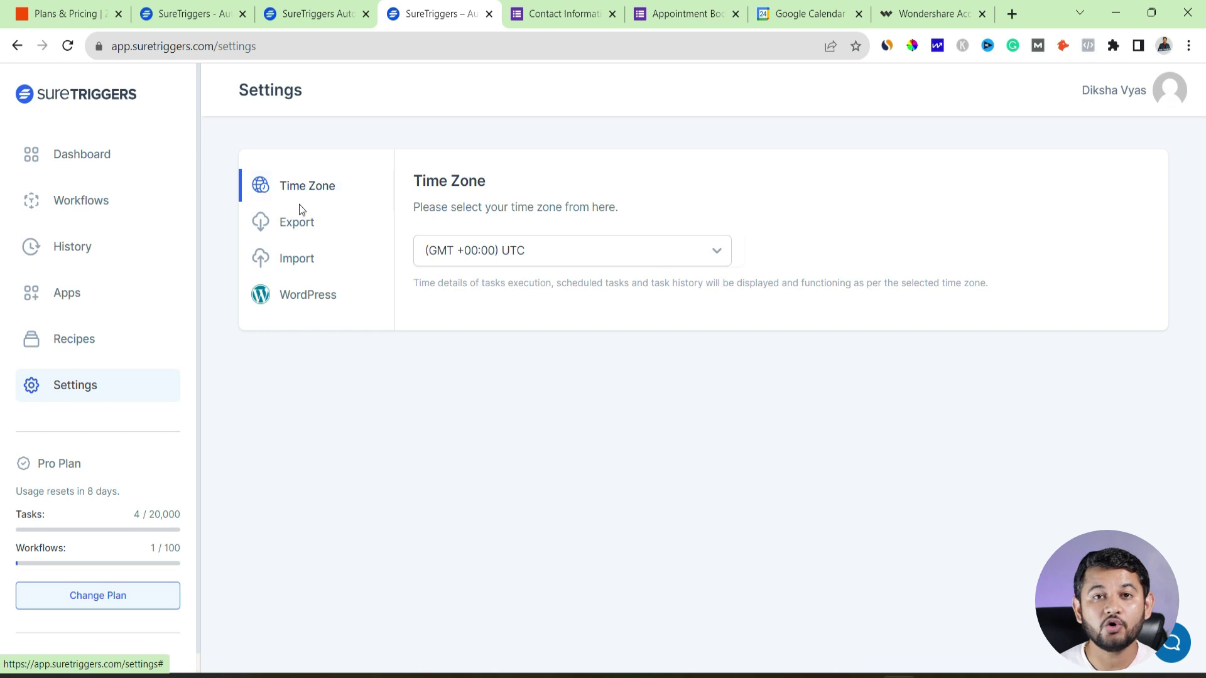
Review the Export, Import and WordPress settings, then go to the Workflows page
left_click(298, 219)
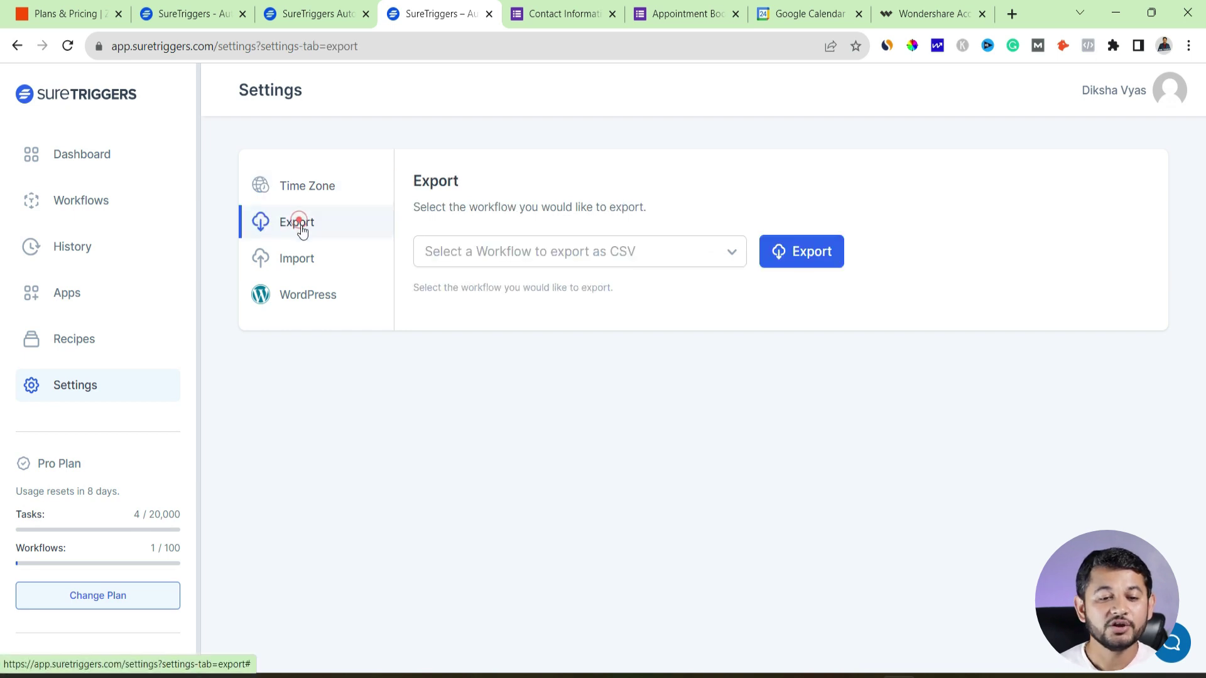
left_click(302, 262)
left_click(305, 294)
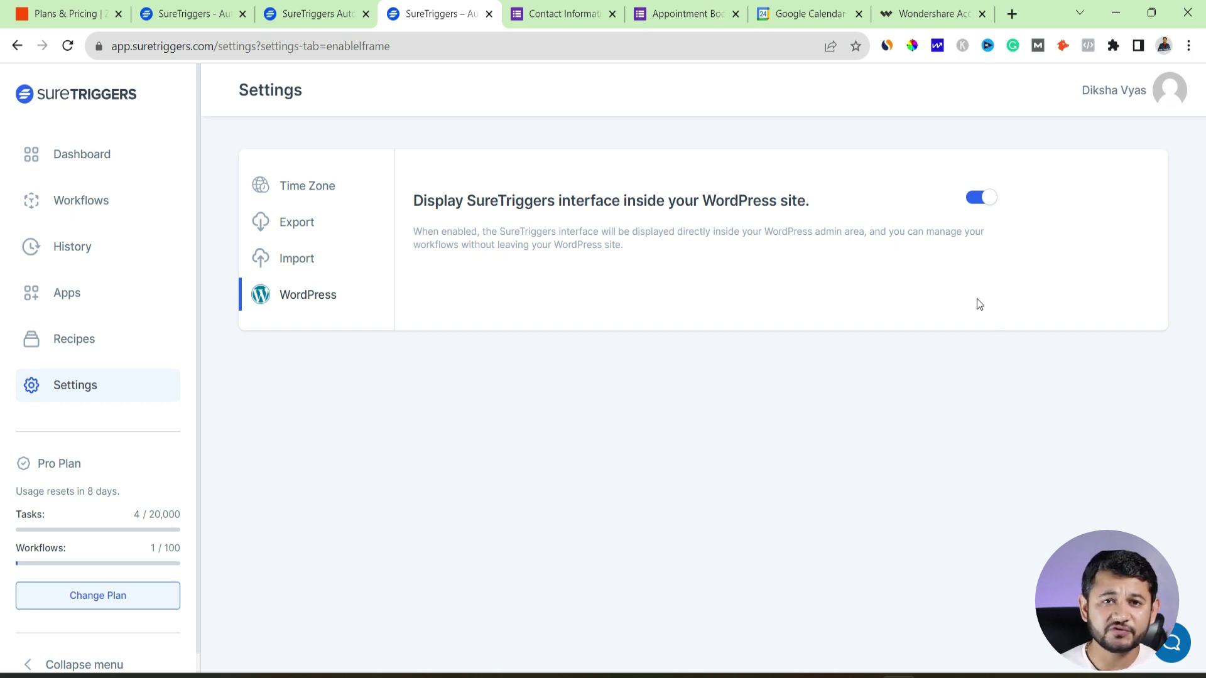
scroll(103, 608, "down", 1)
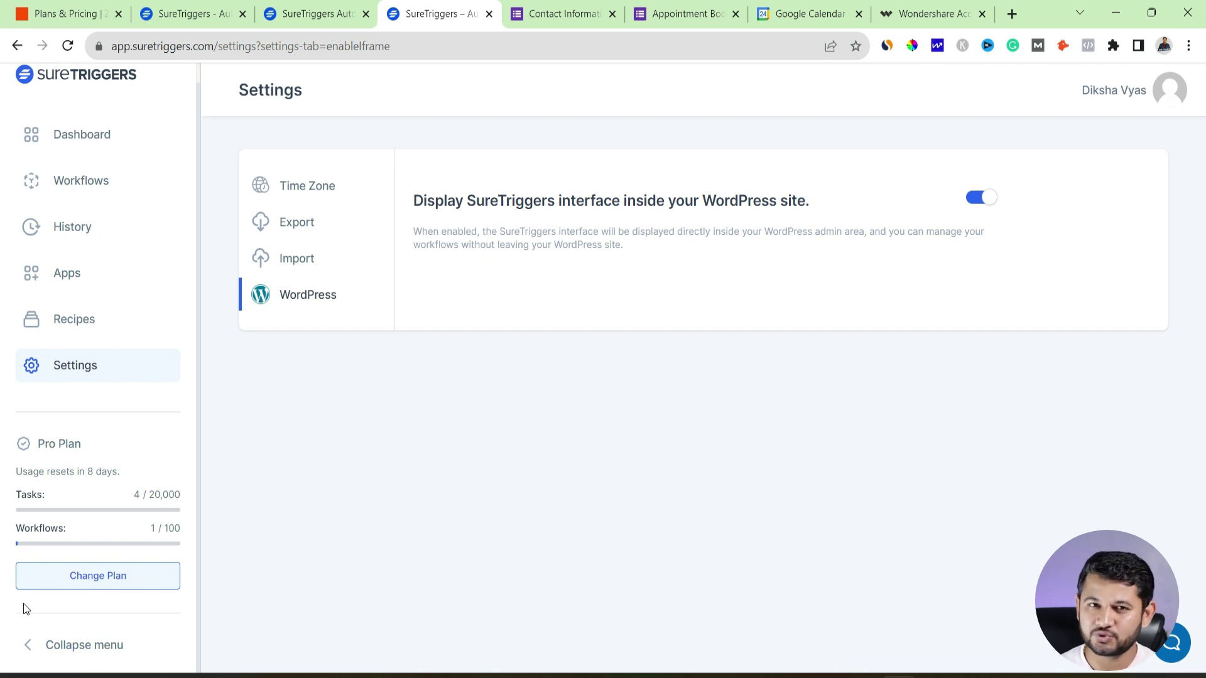
left_click(97, 192)
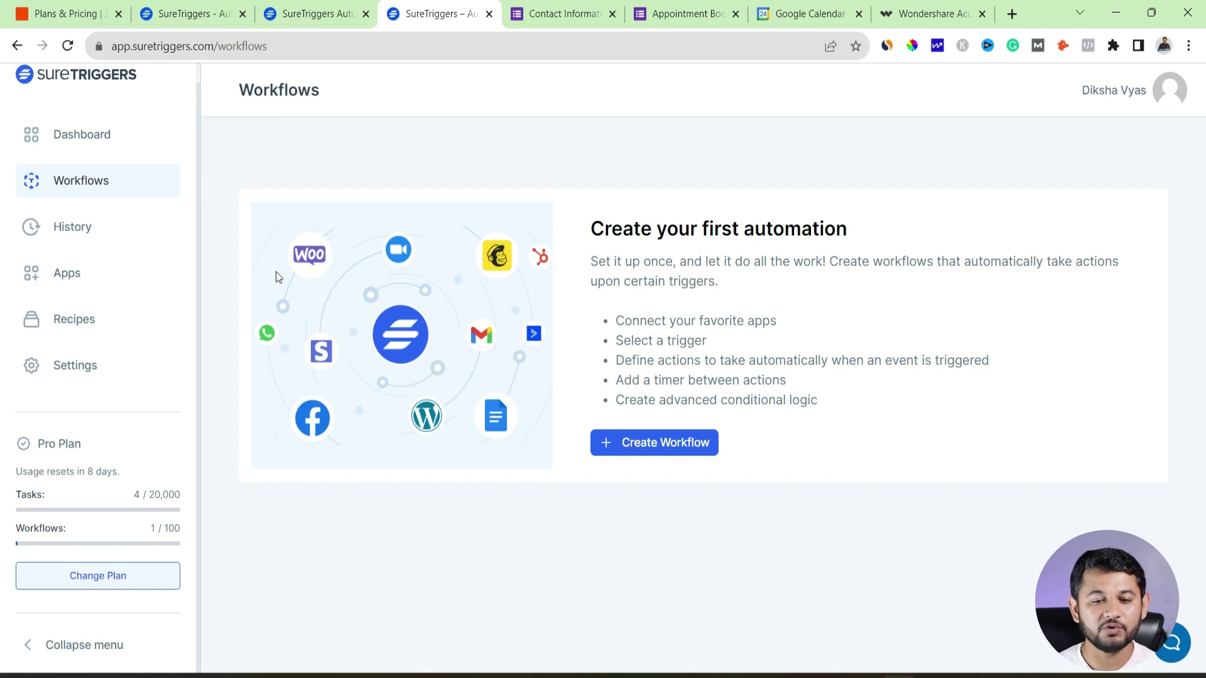
Create a new workflow named with the user's name plus 'Test' and start building it
left_click(700, 445)
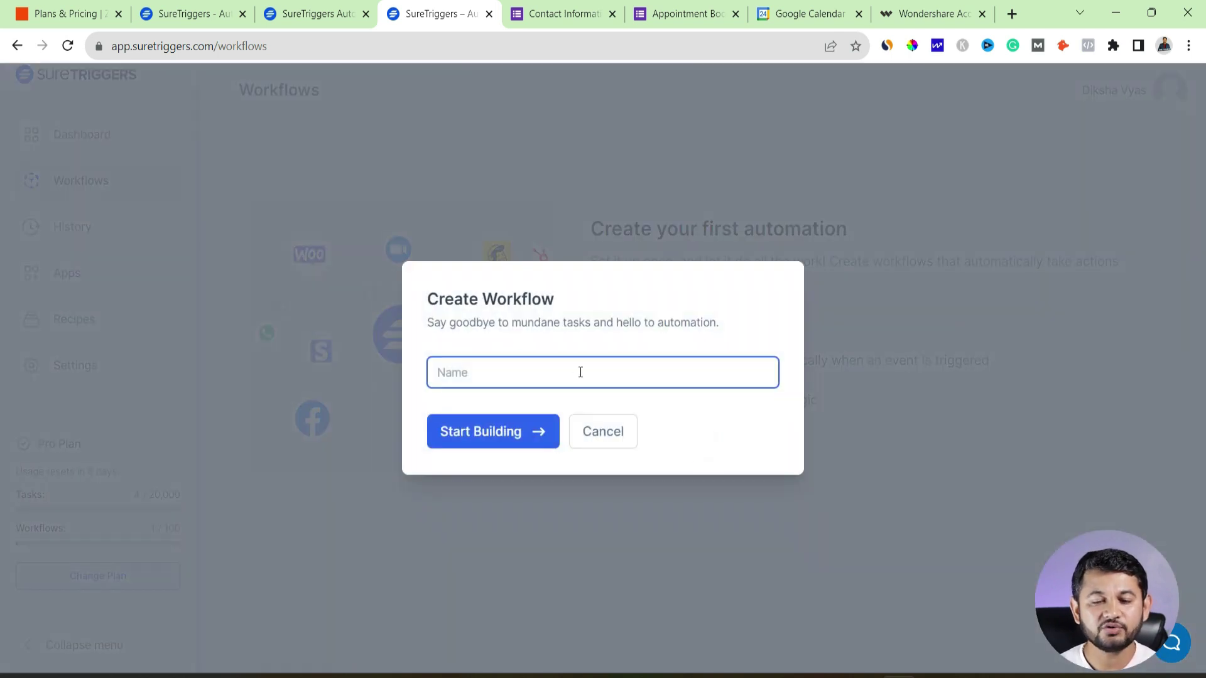
left_click(505, 434)
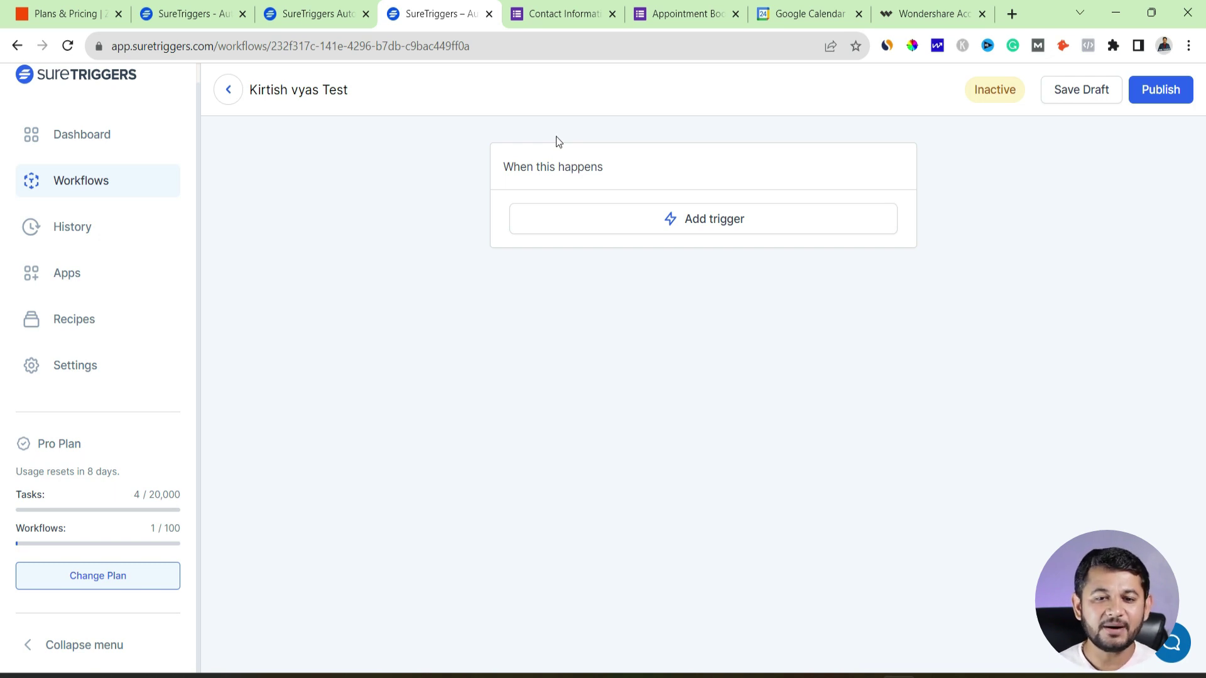
Show the Appointment Book form, highlighting its title and scrolling down to the Submit button
left_click(685, 11)
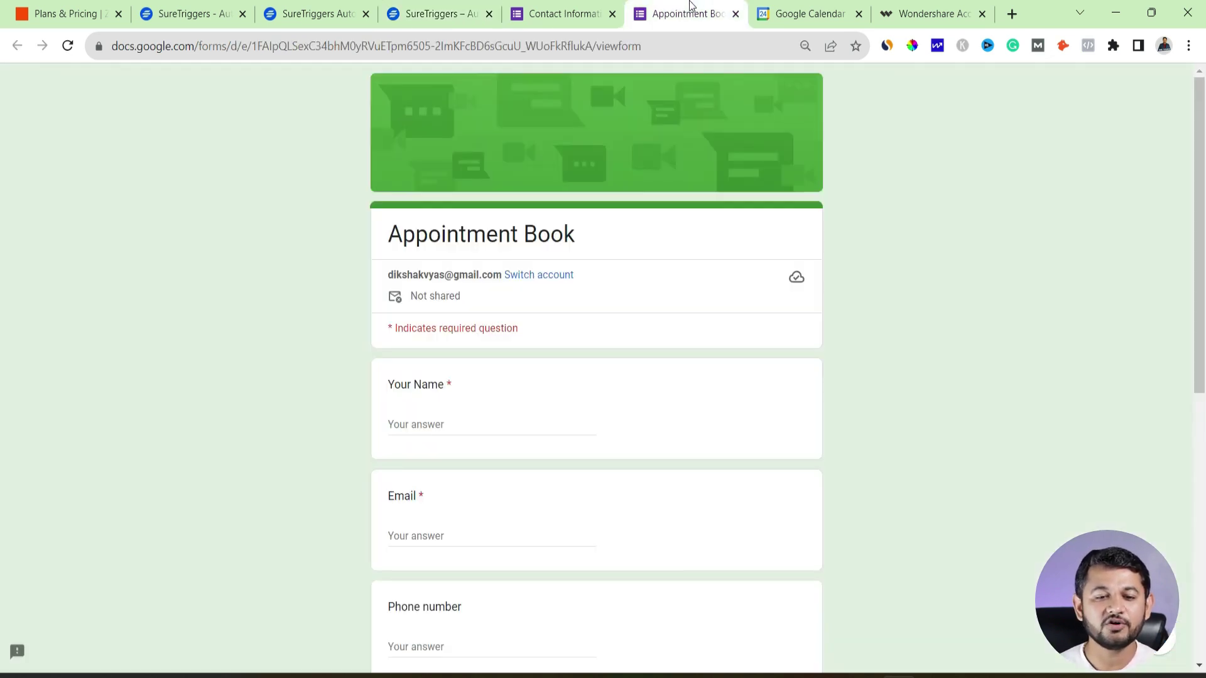
left_click_drag(594, 232, 400, 234)
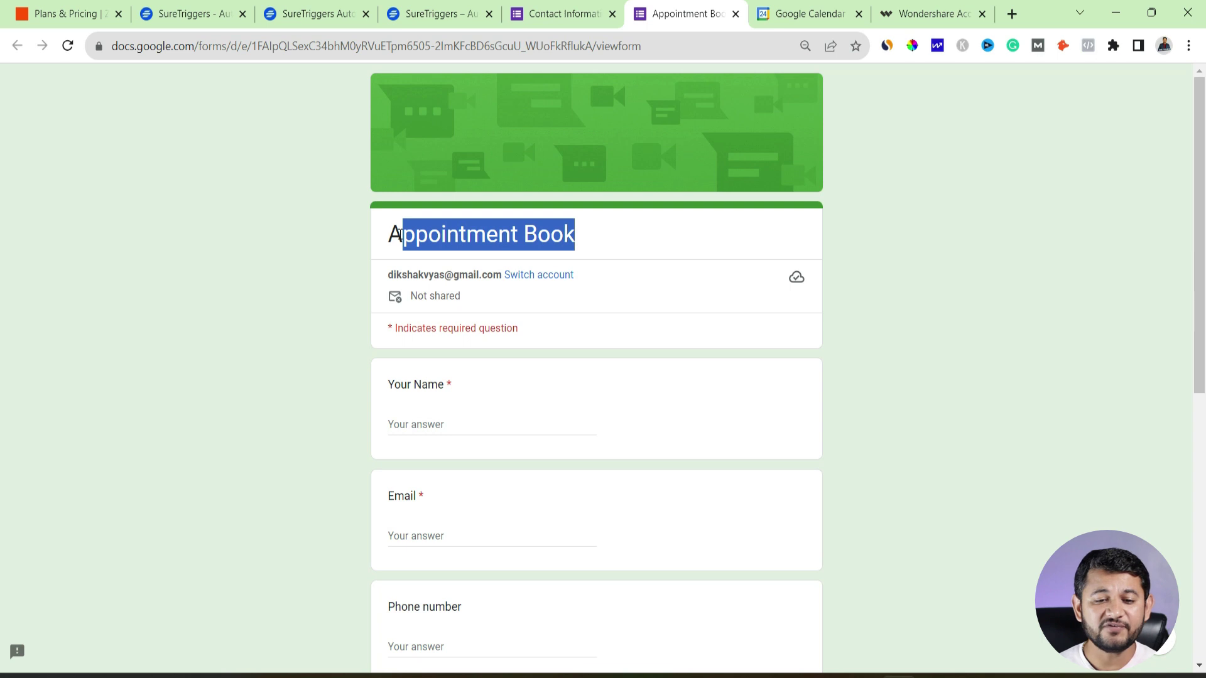
scroll(414, 276, "down", 4)
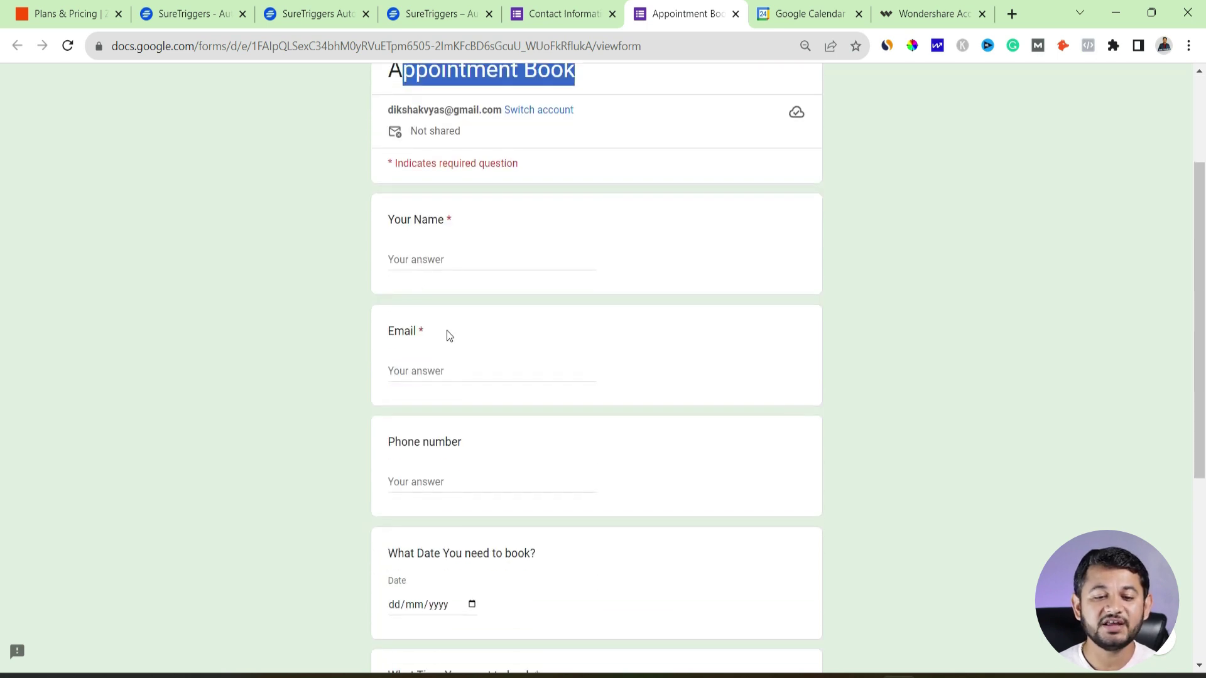
scroll(447, 339, "down", 3)
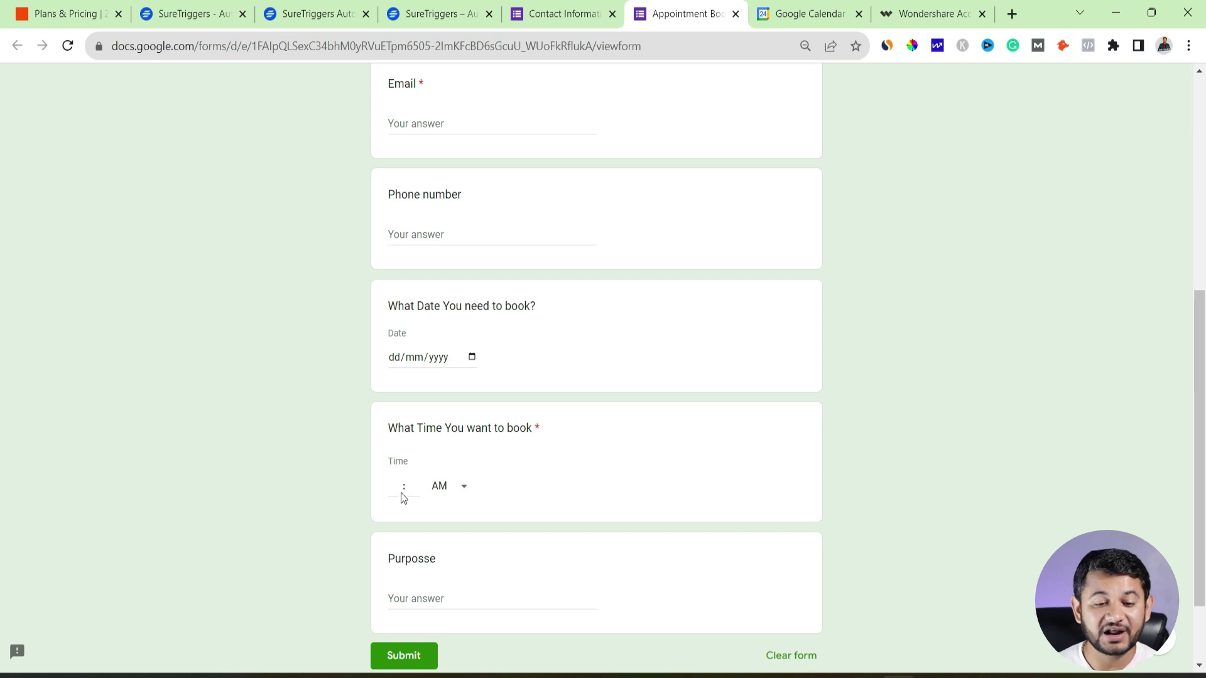
scroll(400, 492, "down", 2)
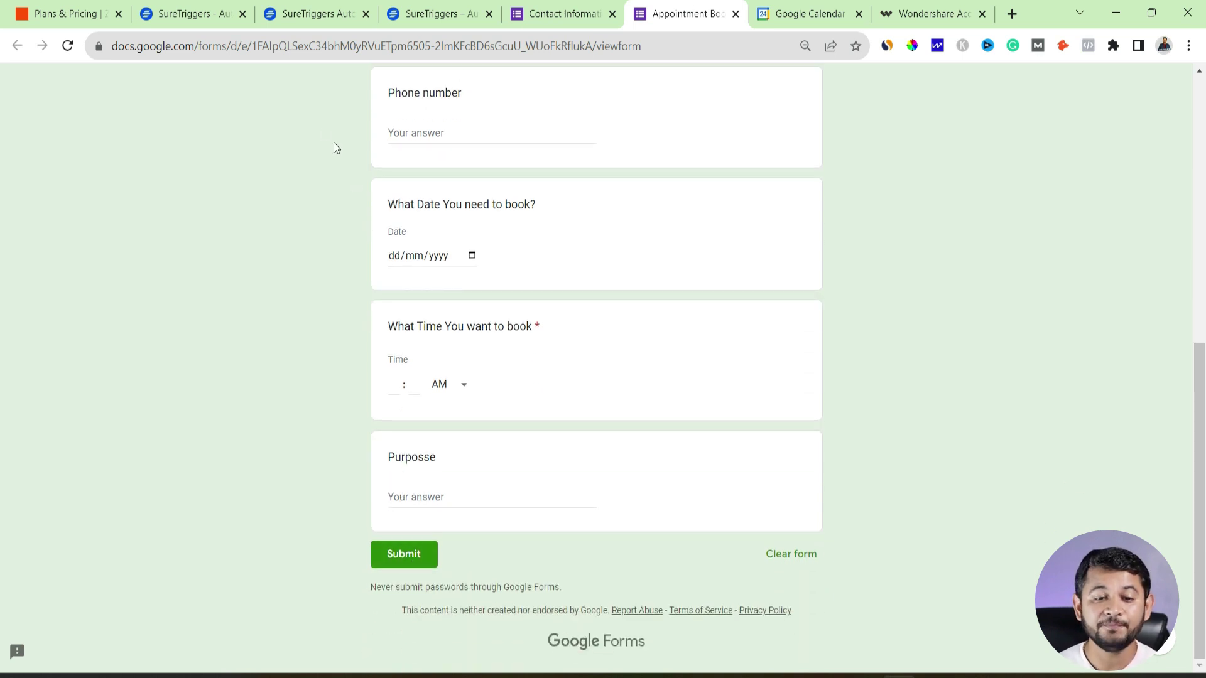
left_click(810, 9)
left_click(677, 9)
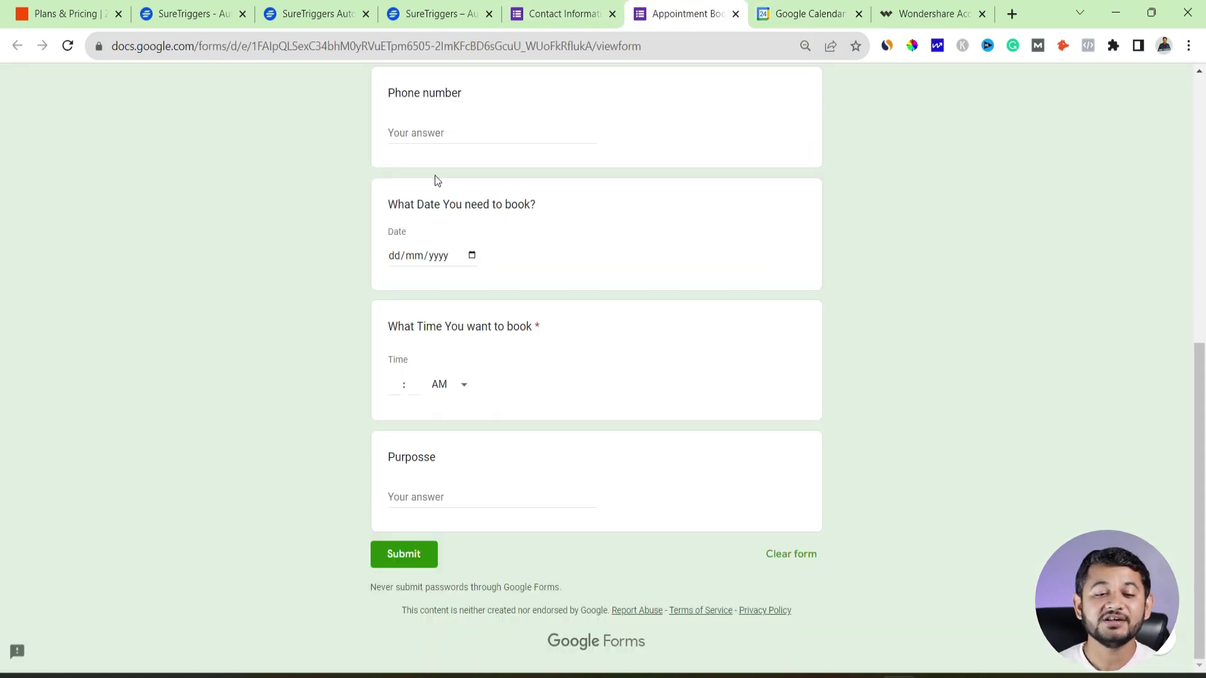
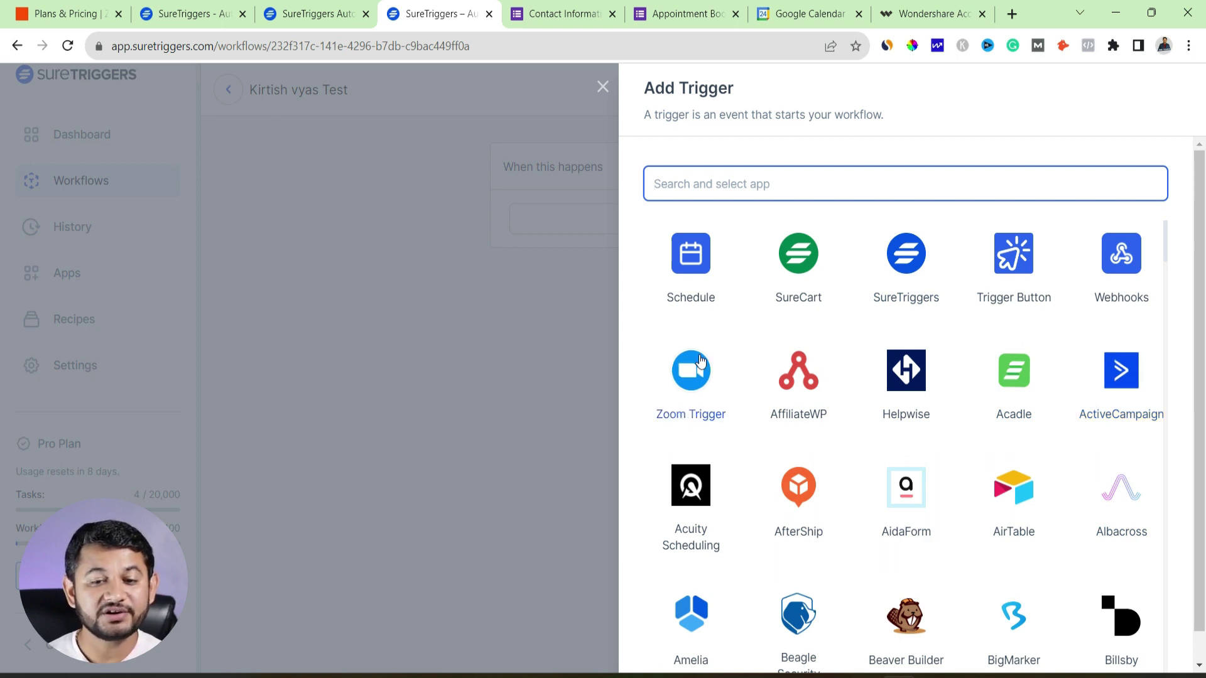
scroll(700, 360, "down", 3)
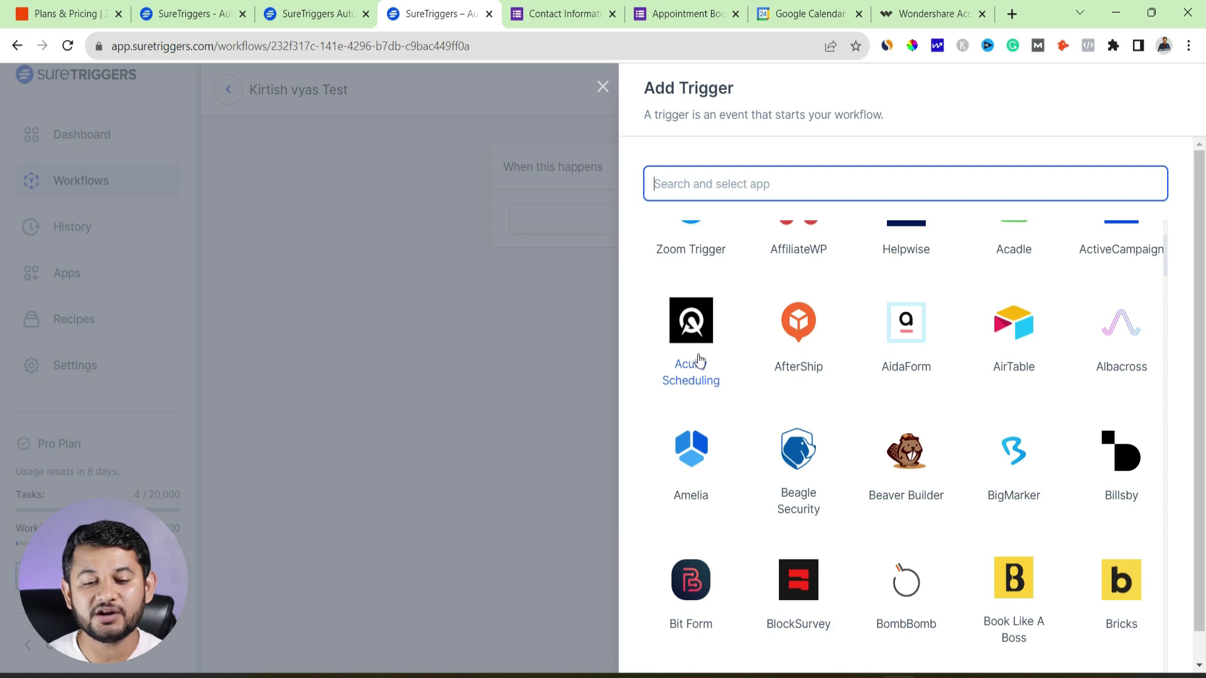
scroll(700, 357, "down", 4)
scroll(987, 507, "down", 4)
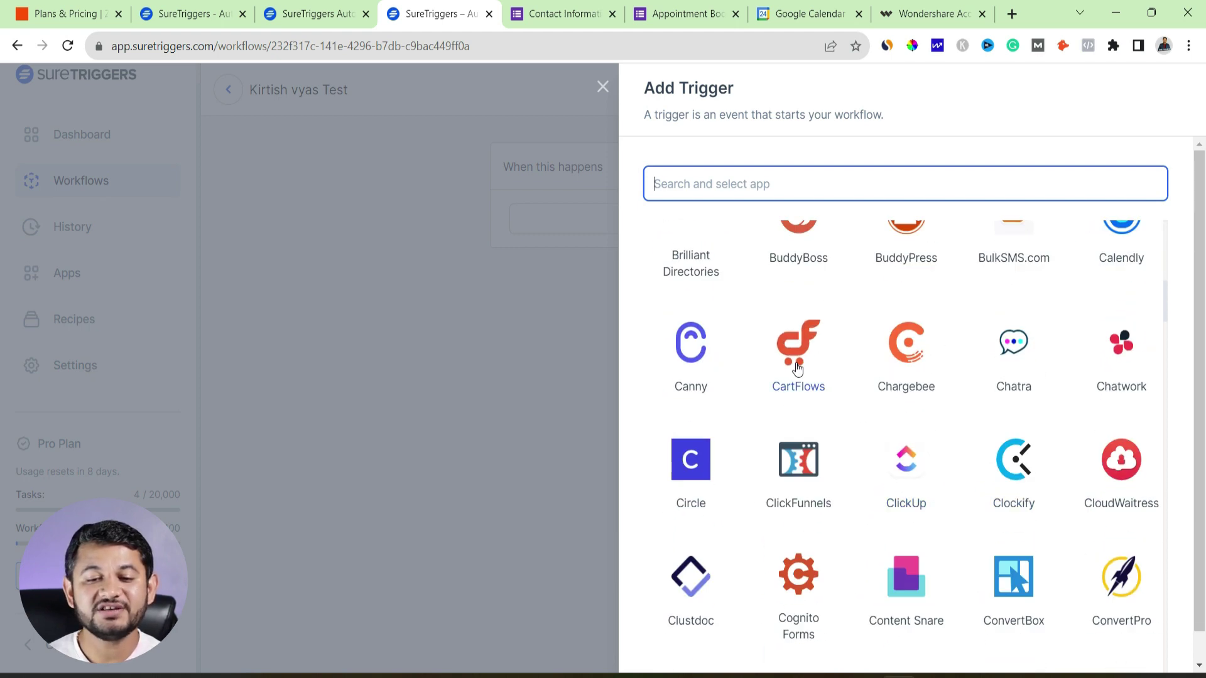
scroll(785, 500, "down", 3)
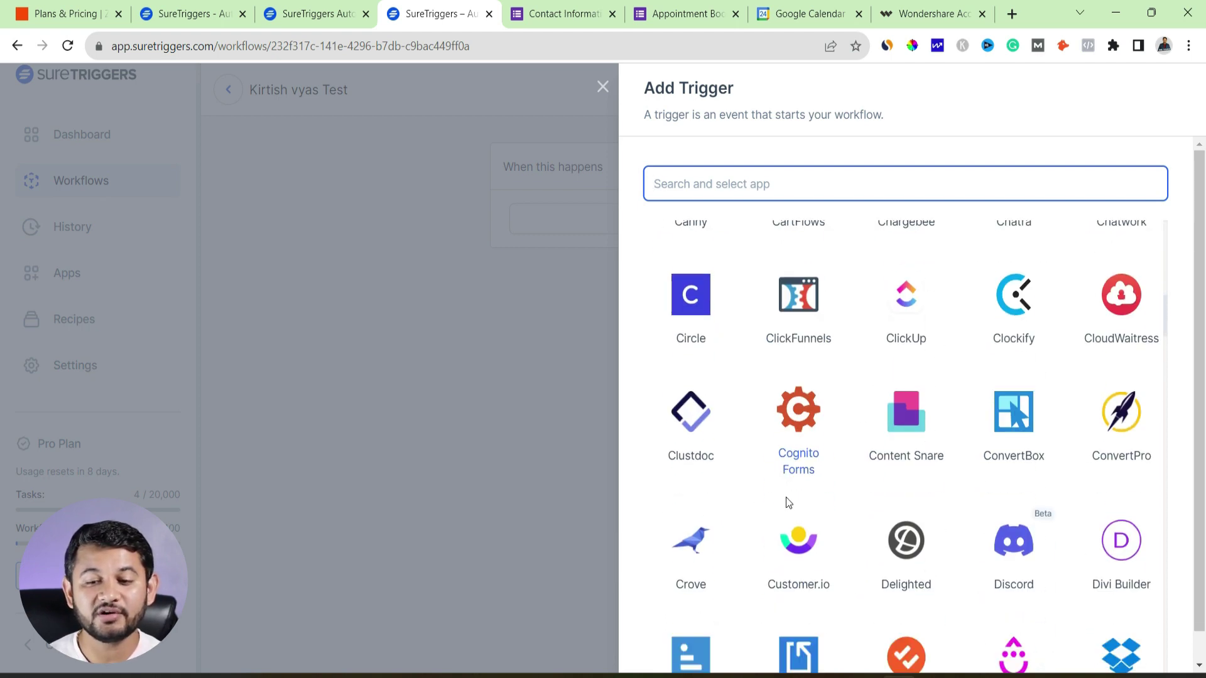
scroll(1100, 499, "down", 15)
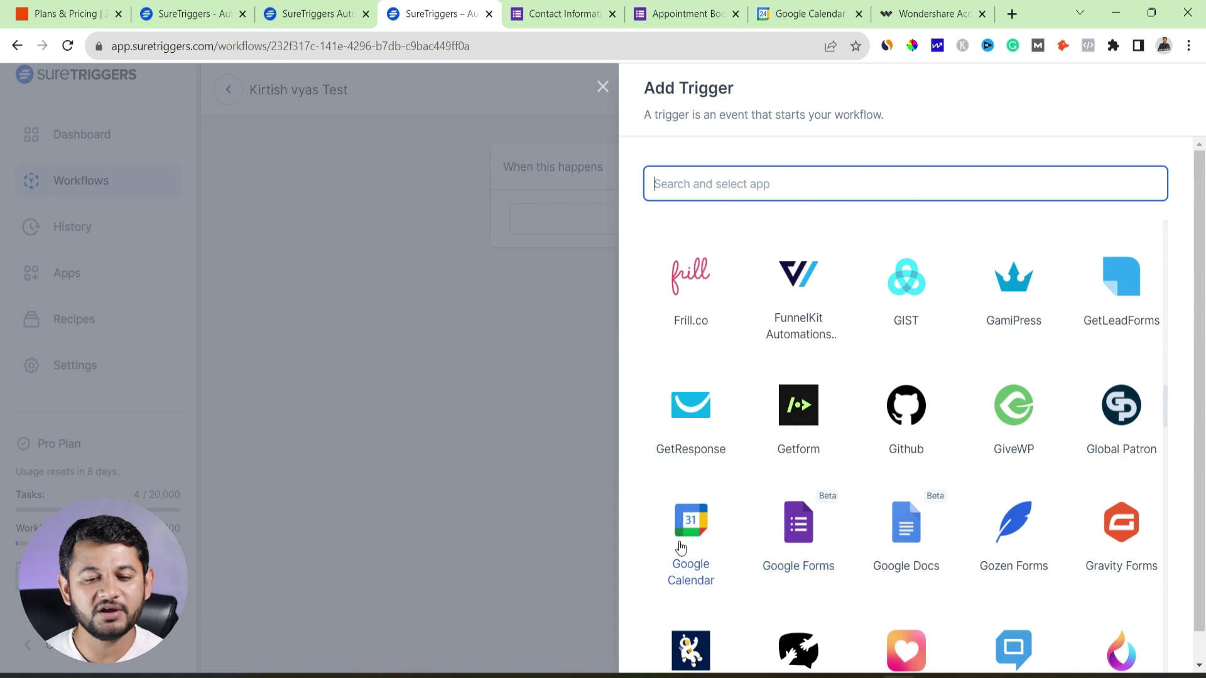
scroll(702, 565, "down", 5)
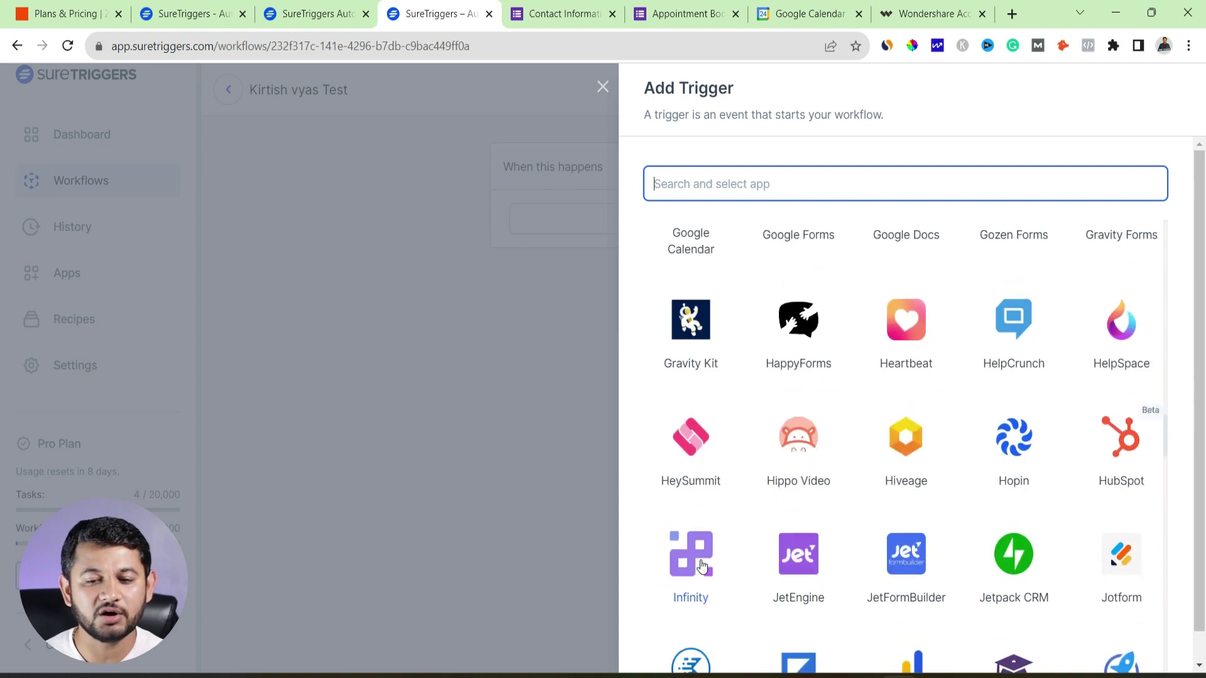
scroll(701, 565, "down", 10)
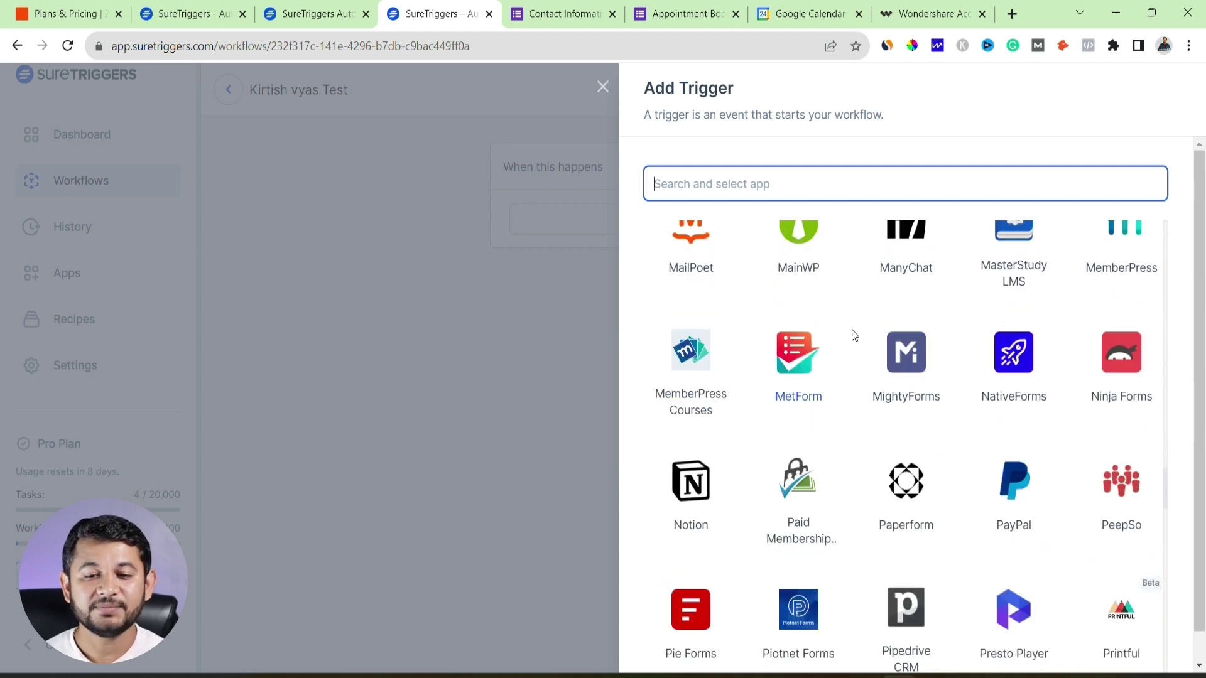
scroll(854, 345, "down", 10)
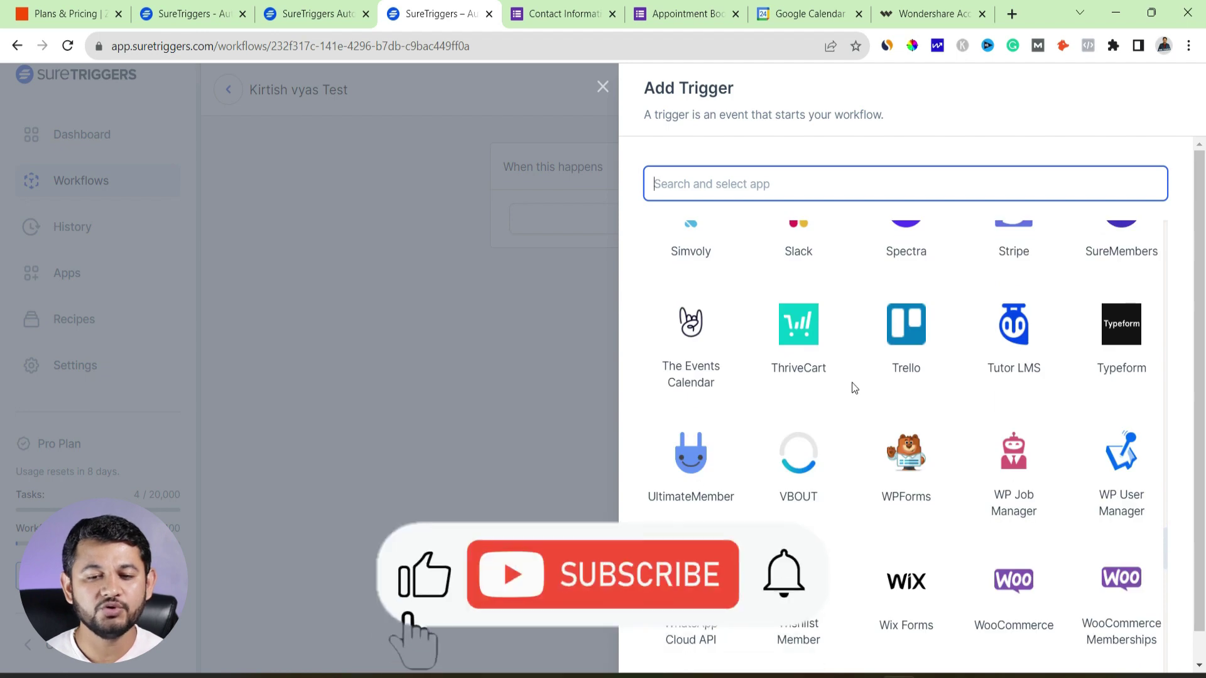
scroll(920, 622, "down", 3)
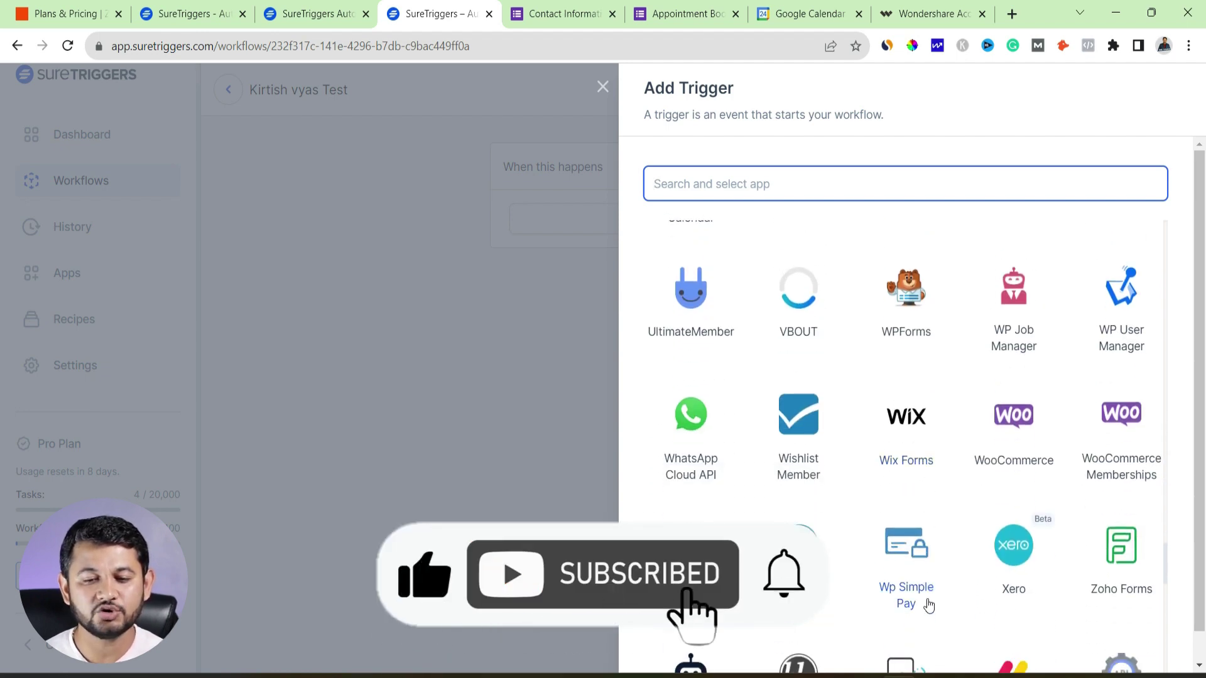
scroll(694, 578, "down", 7)
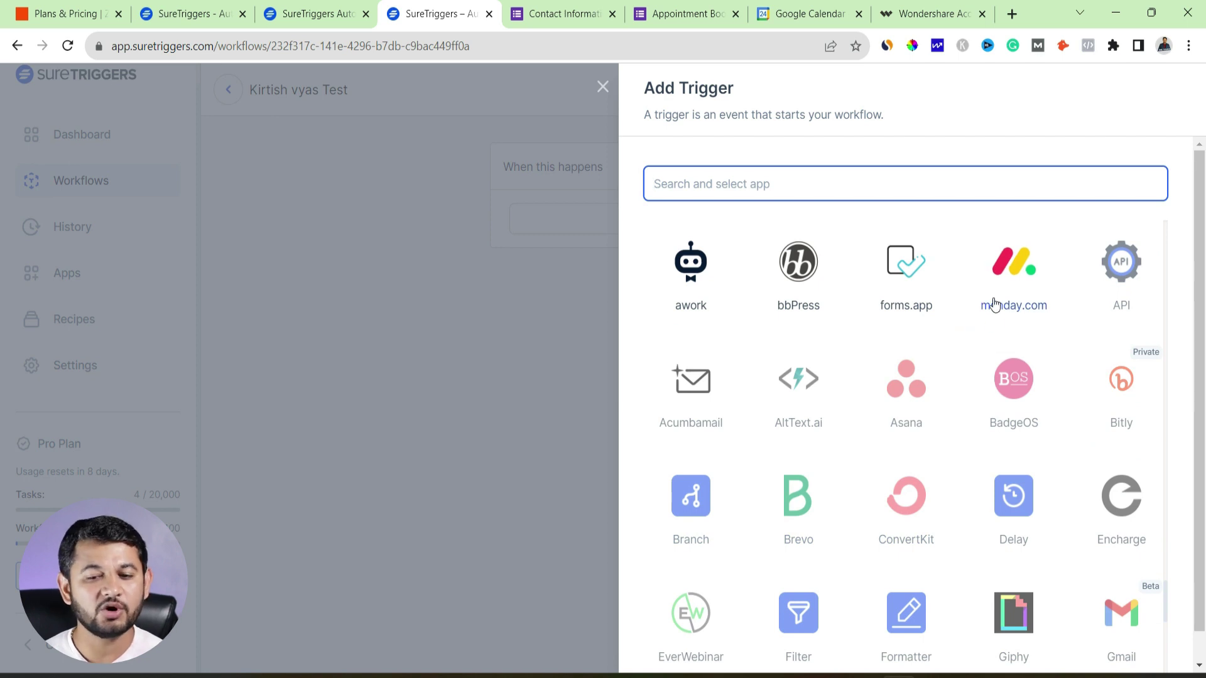
scroll(994, 305, "down", 3)
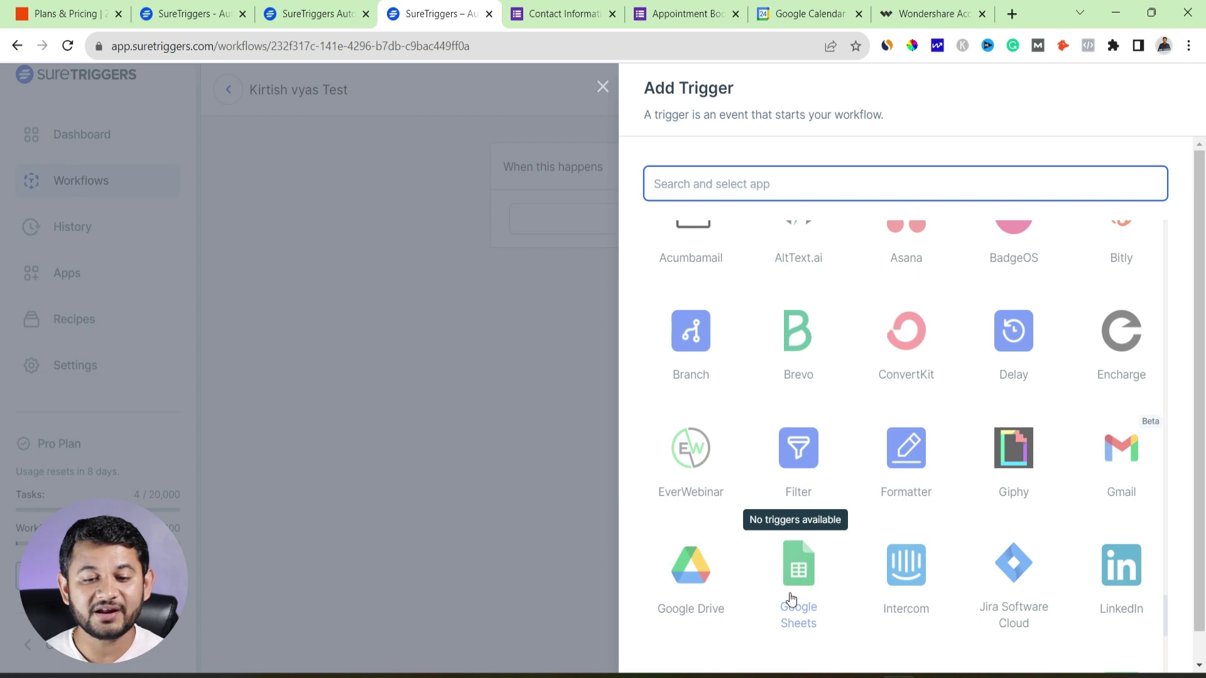
scroll(998, 439, "up", 4)
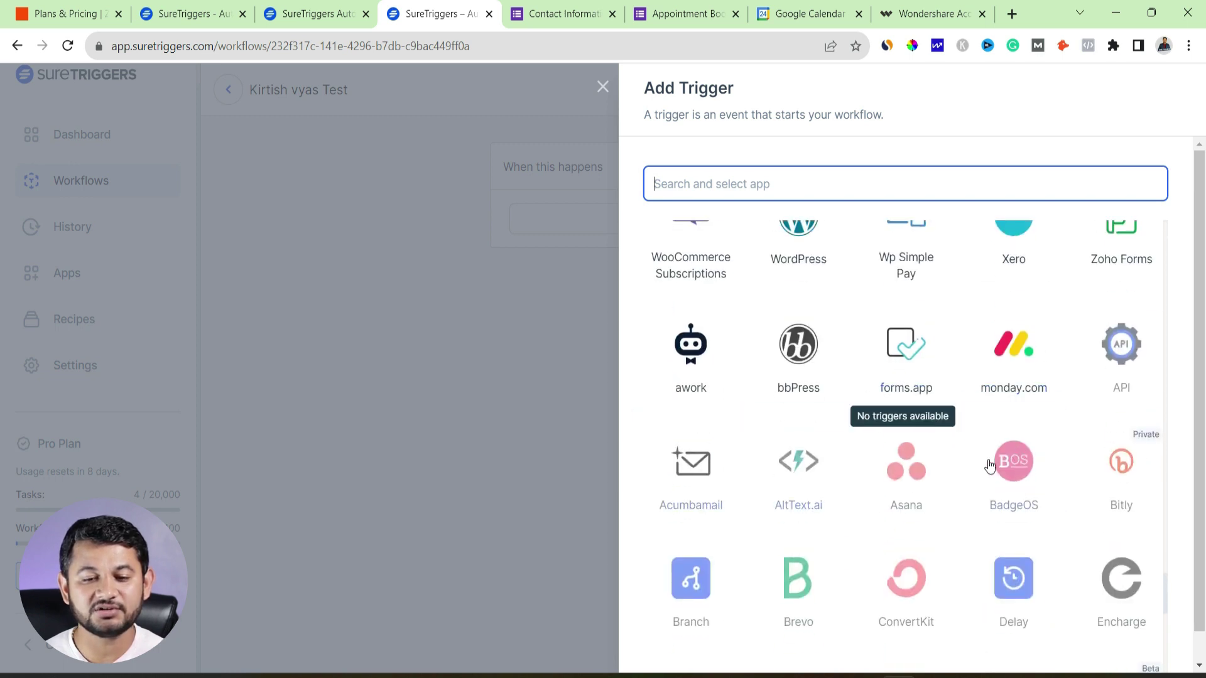
scroll(989, 465, "down", 3)
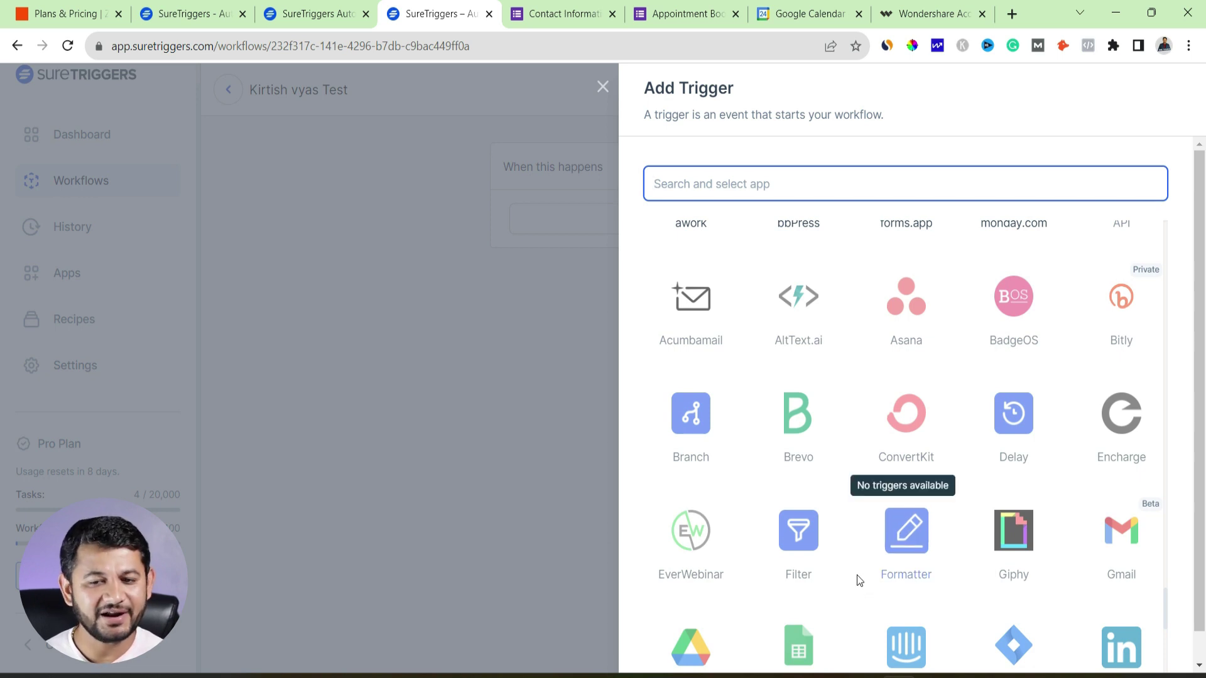
scroll(785, 389, "down", 20)
Set the trigger to Google Forms' New Form Response event using the existing Google Forms connection
left_click(701, 182)
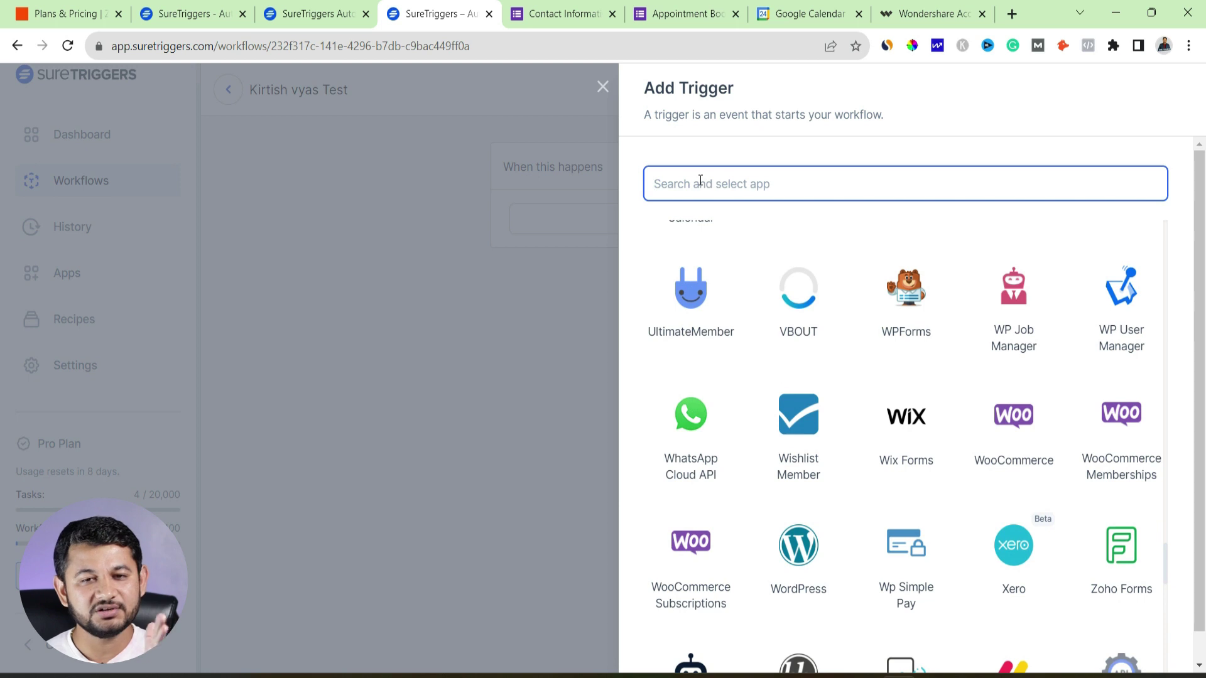
type("google")
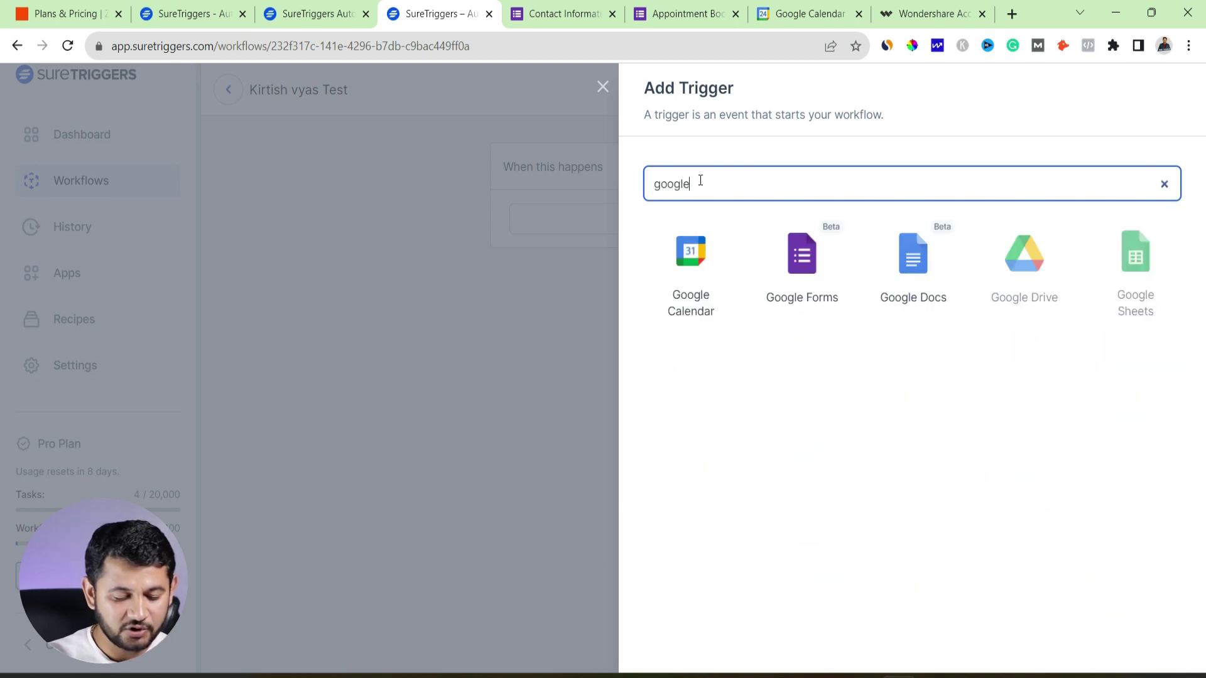
left_click(828, 265)
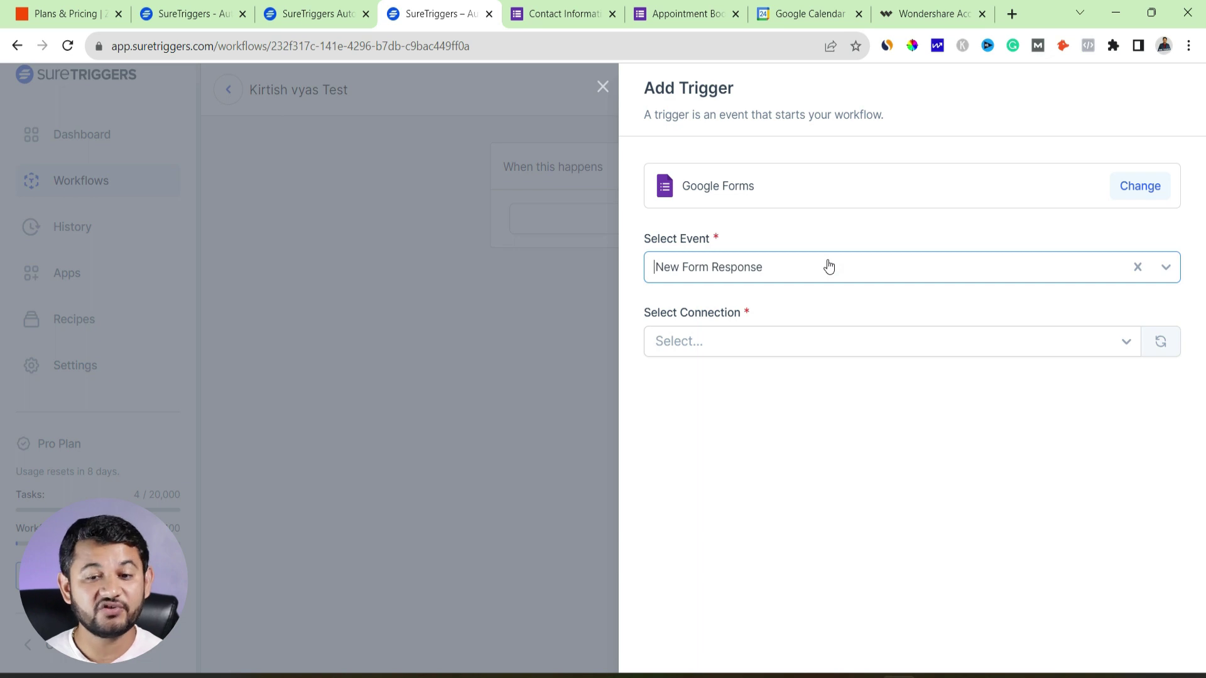
left_click(829, 267)
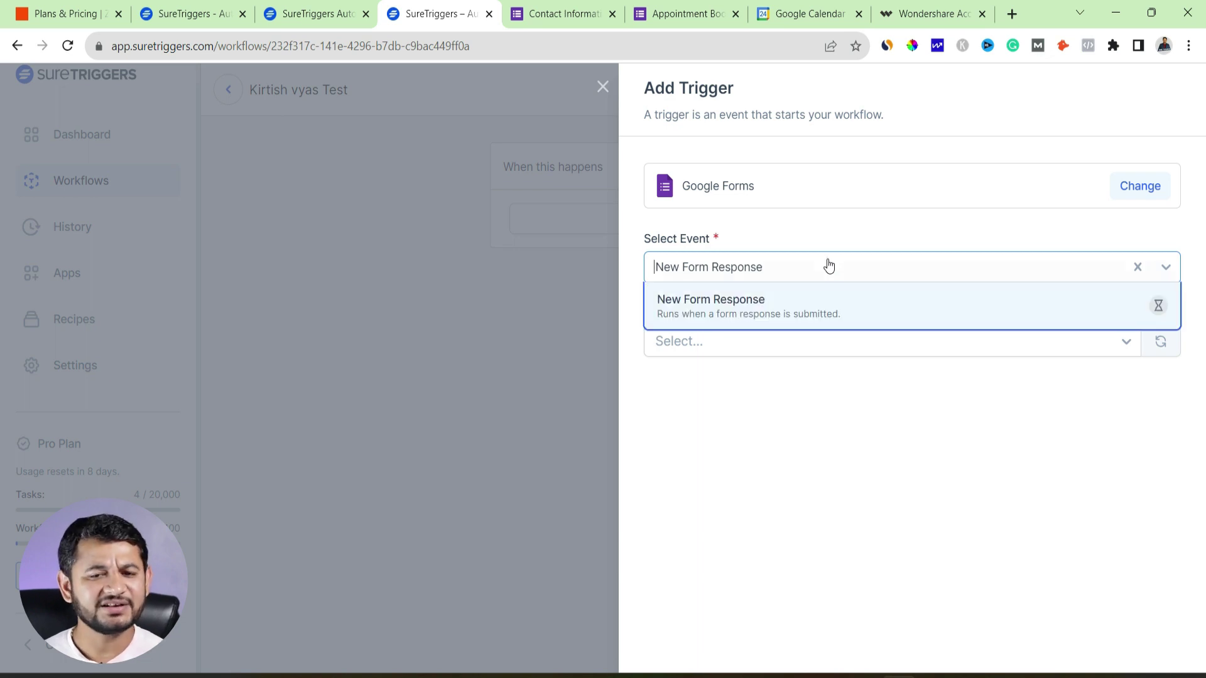
left_click(793, 300)
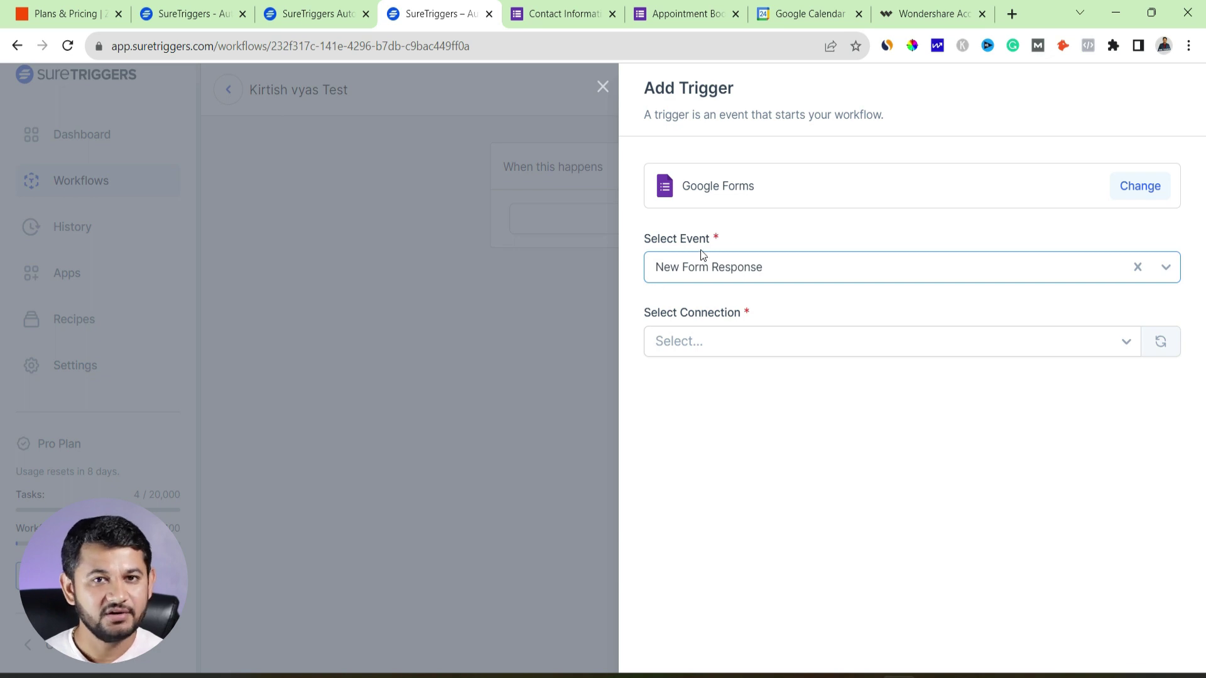
left_click(698, 344)
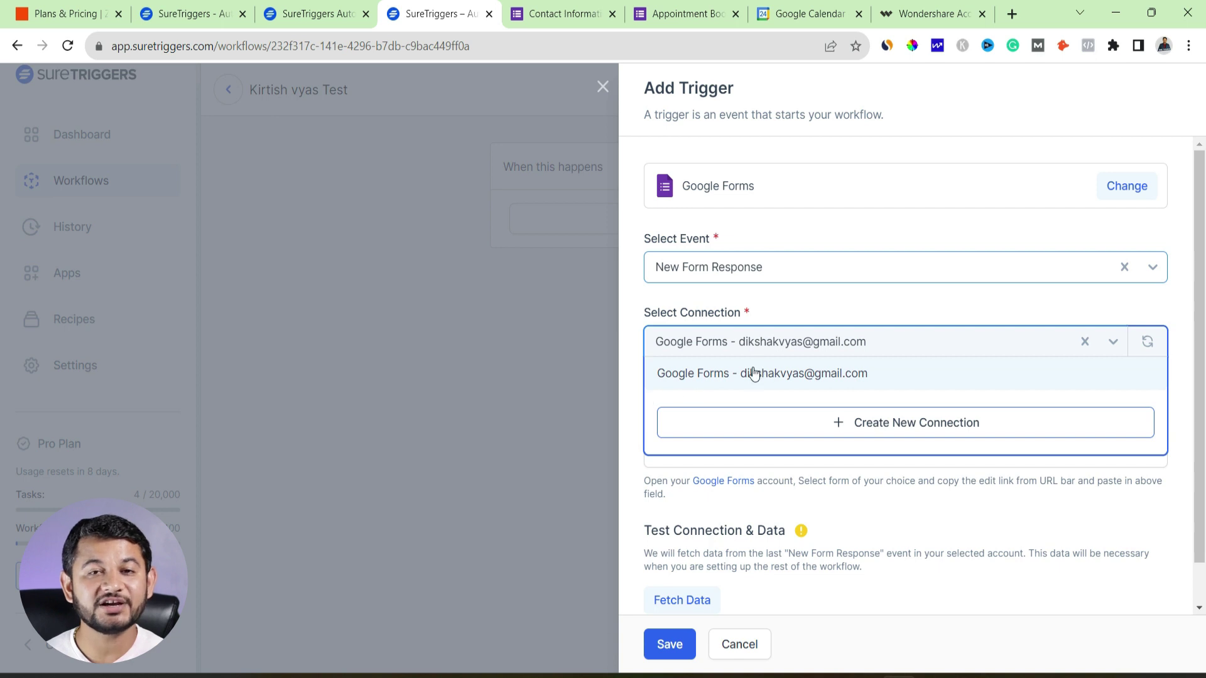
left_click(704, 377)
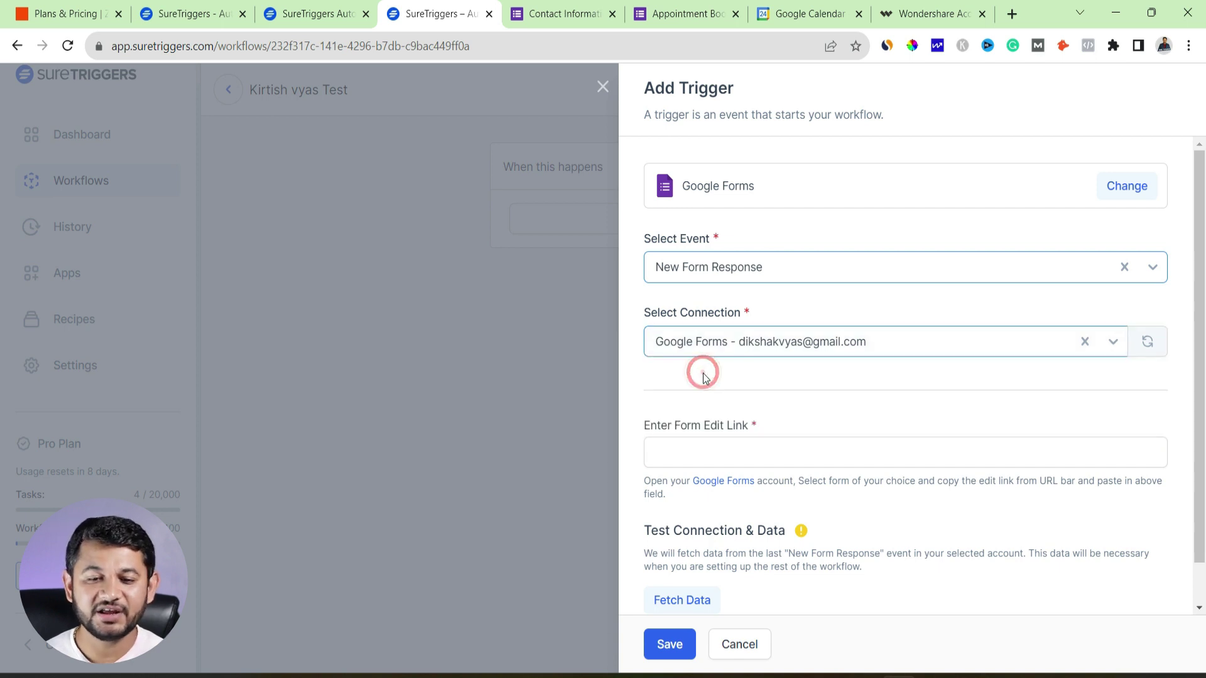
scroll(703, 383, "down", 1)
Paste the Appointment Book form's edit URL into the Enter Form Edit Link field
left_click(700, 408)
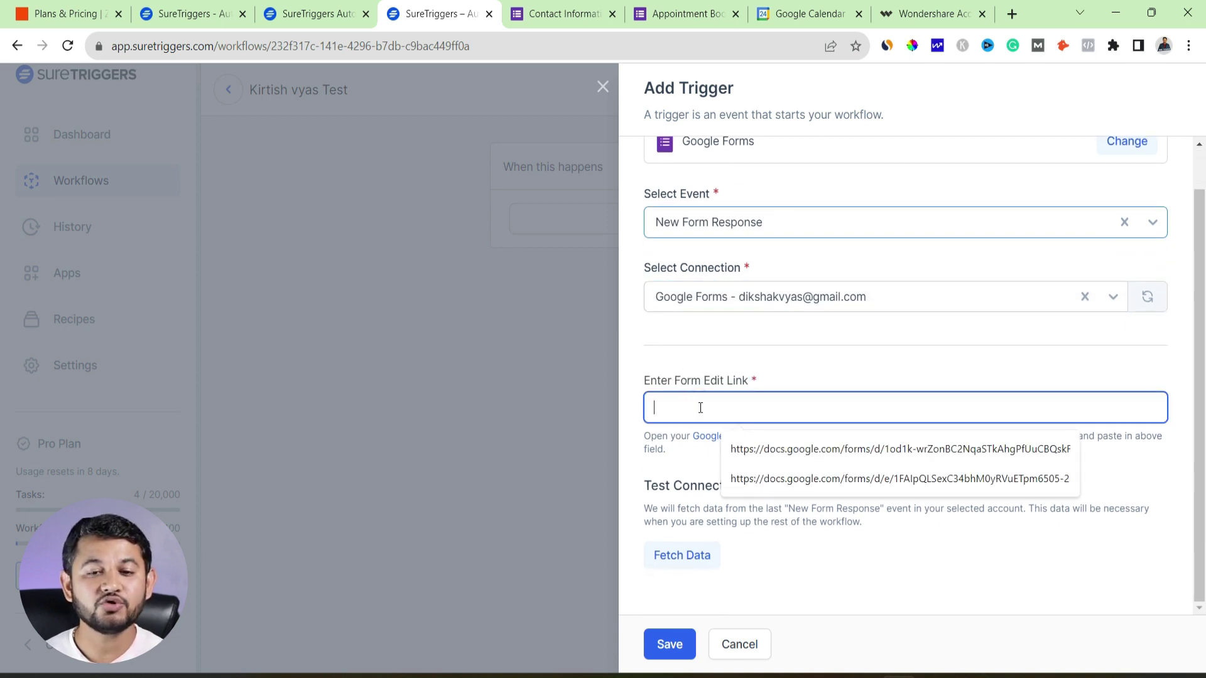
left_click(553, 13)
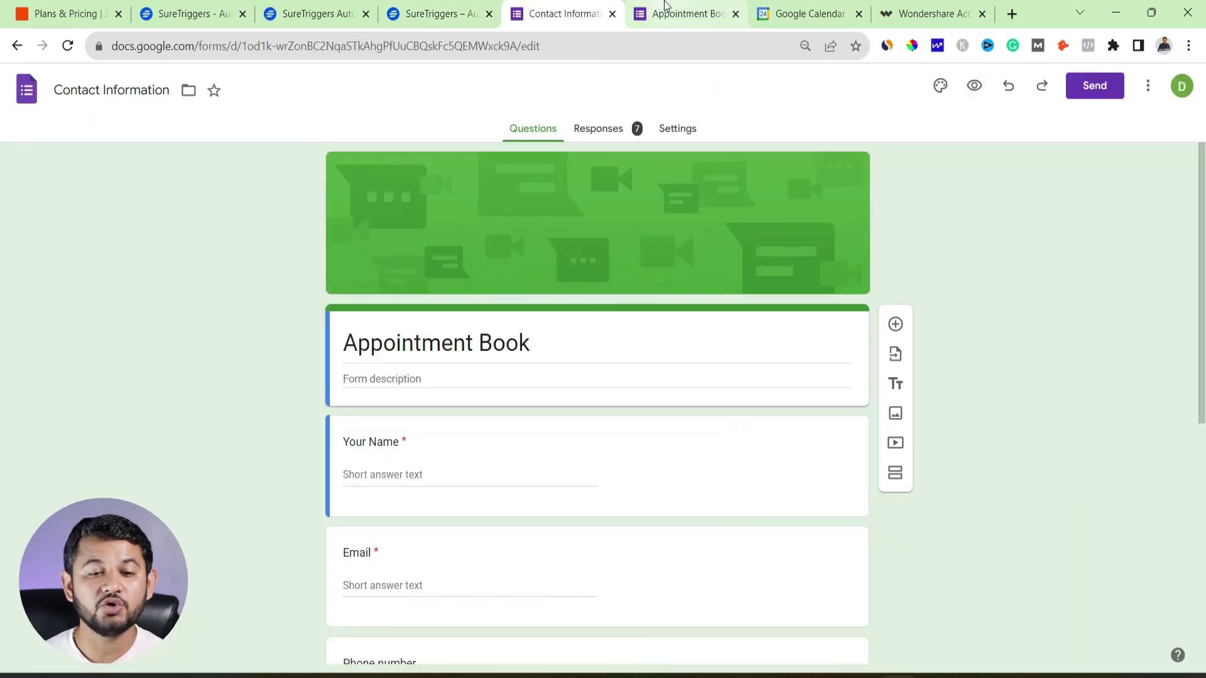
left_click(555, 44)
key("ctrl+c")
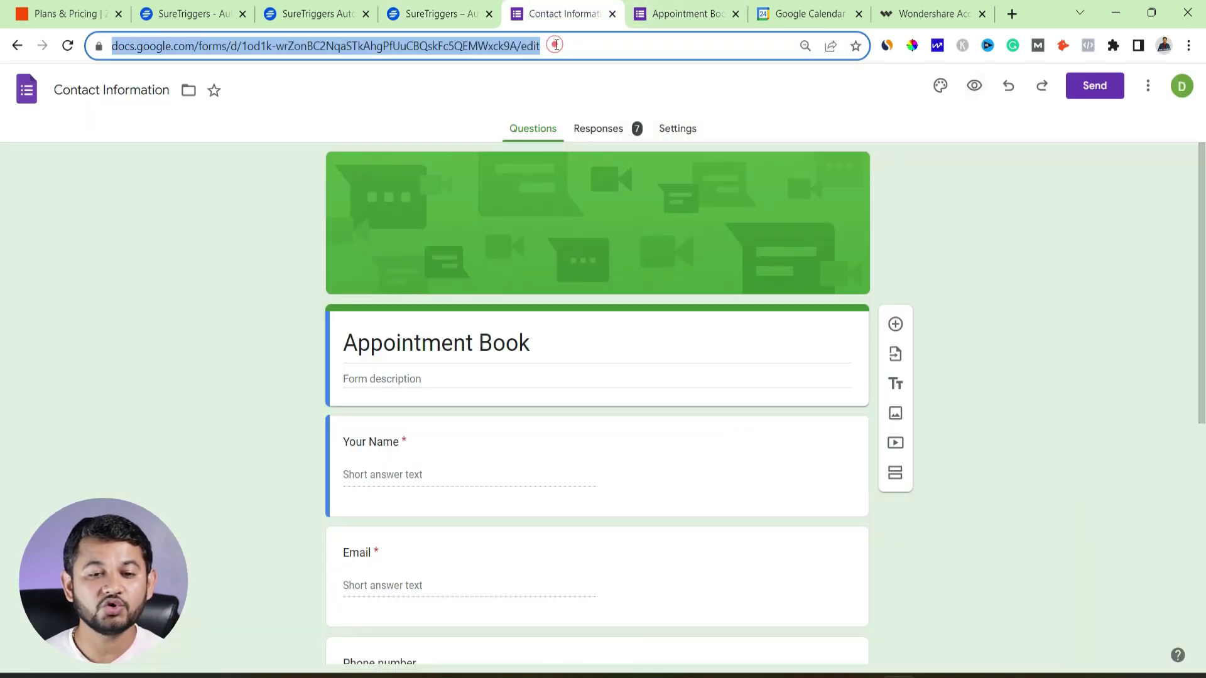
left_click(441, 14)
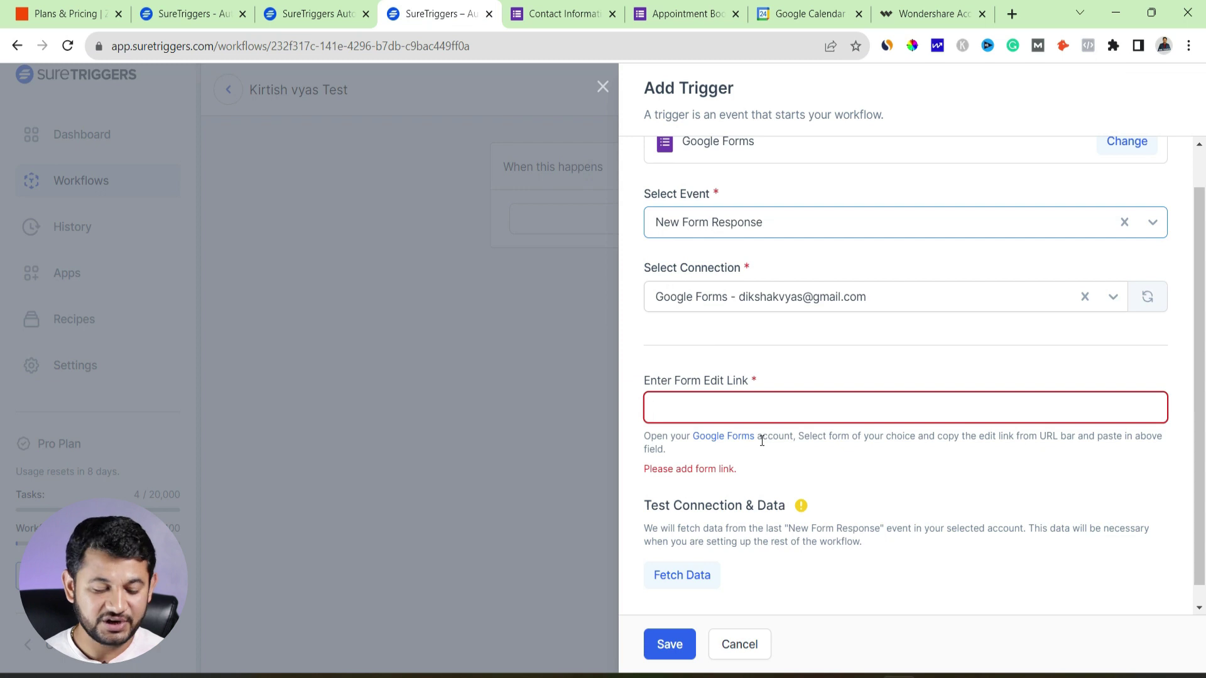
key("ctrl+v")
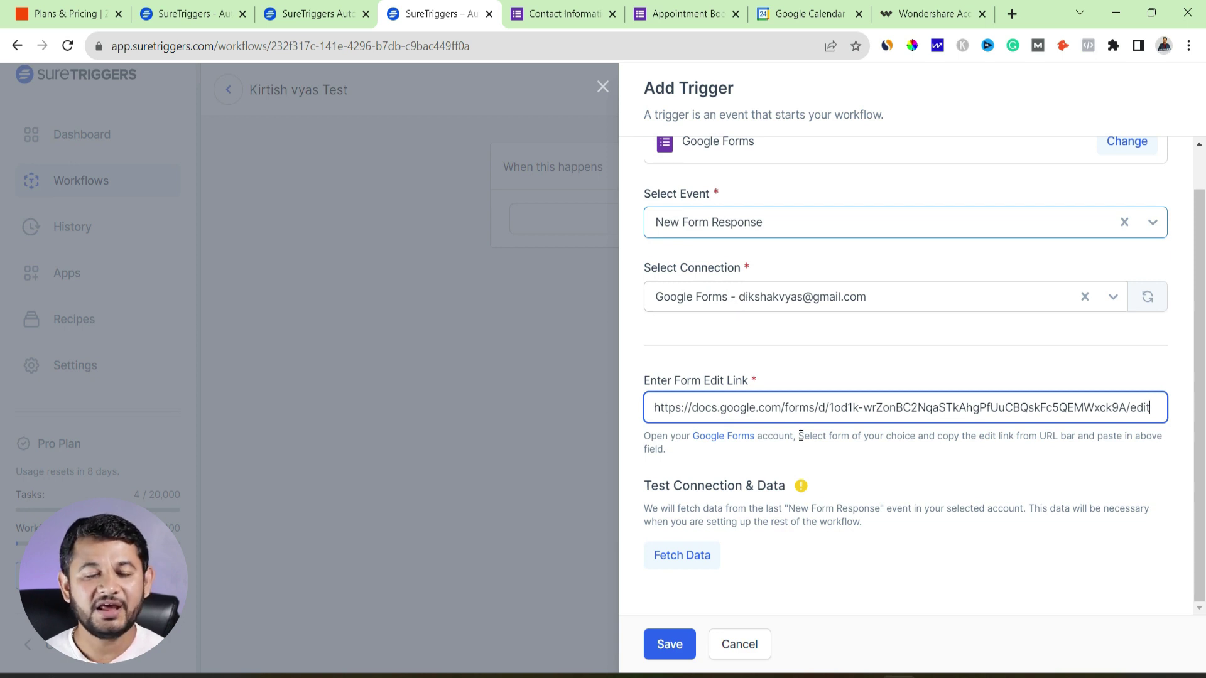
Fetch a sample form response, review the returned data, and save the Google Forms trigger
left_click(672, 559)
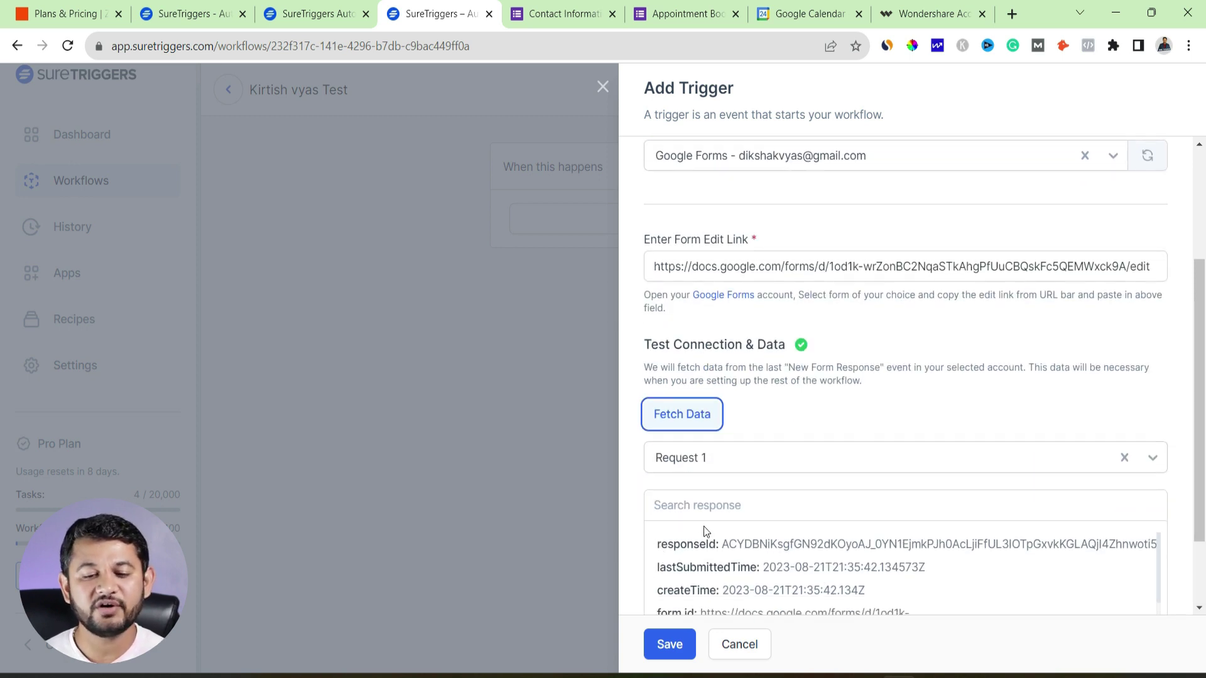
scroll(827, 546, "down", 1)
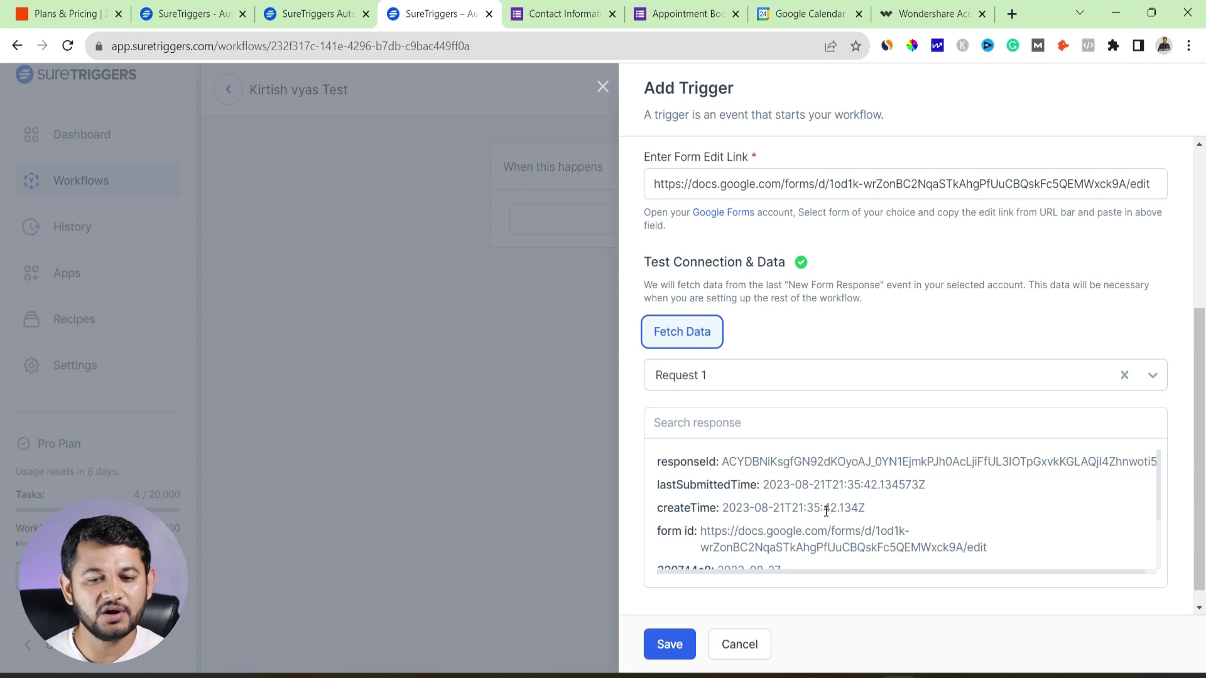
scroll(826, 510, "down", 3)
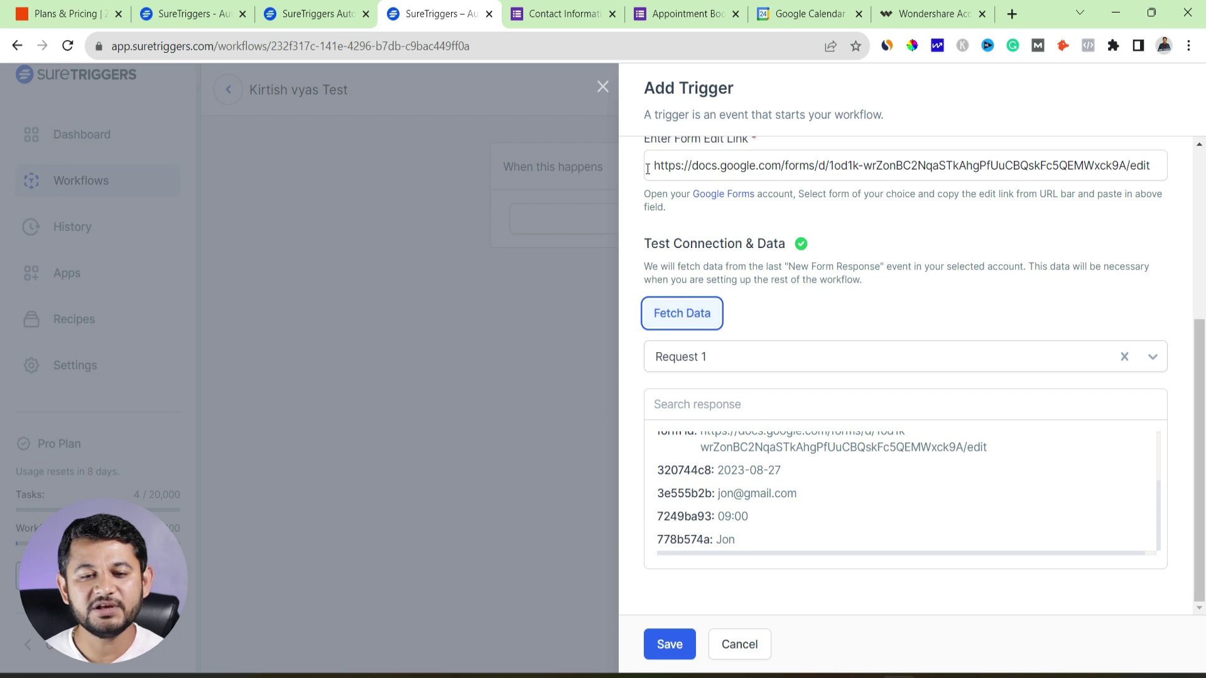
left_click_drag(651, 166, 1044, 170)
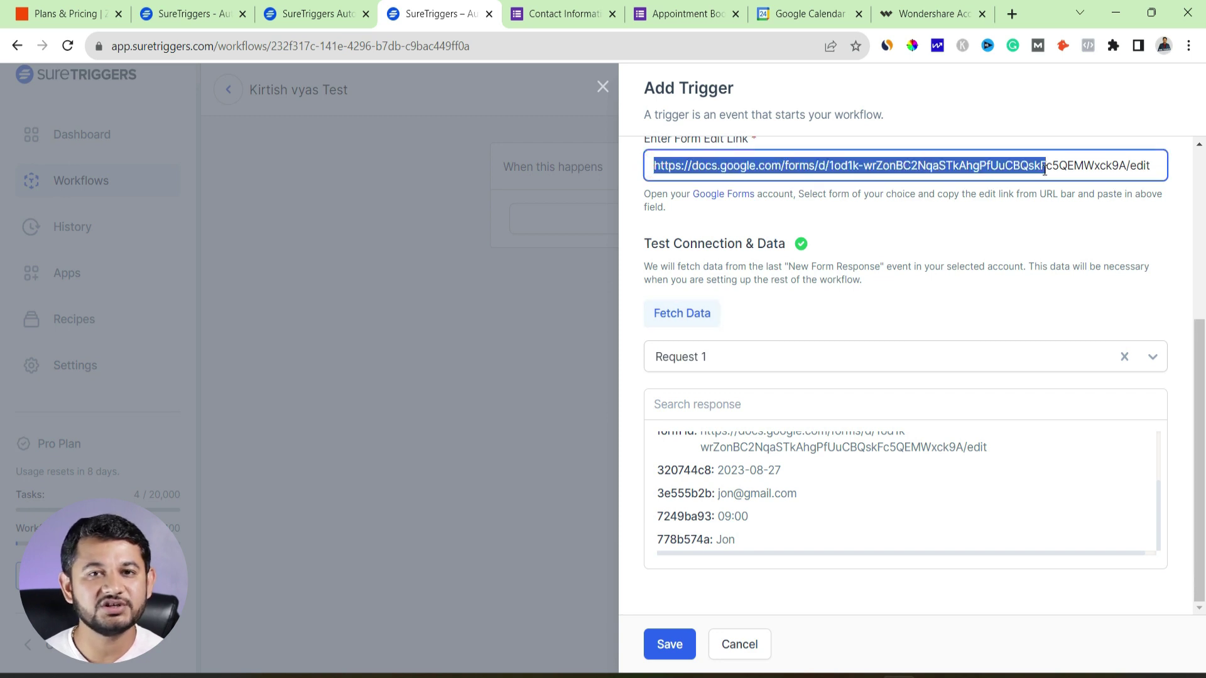
left_click(683, 642)
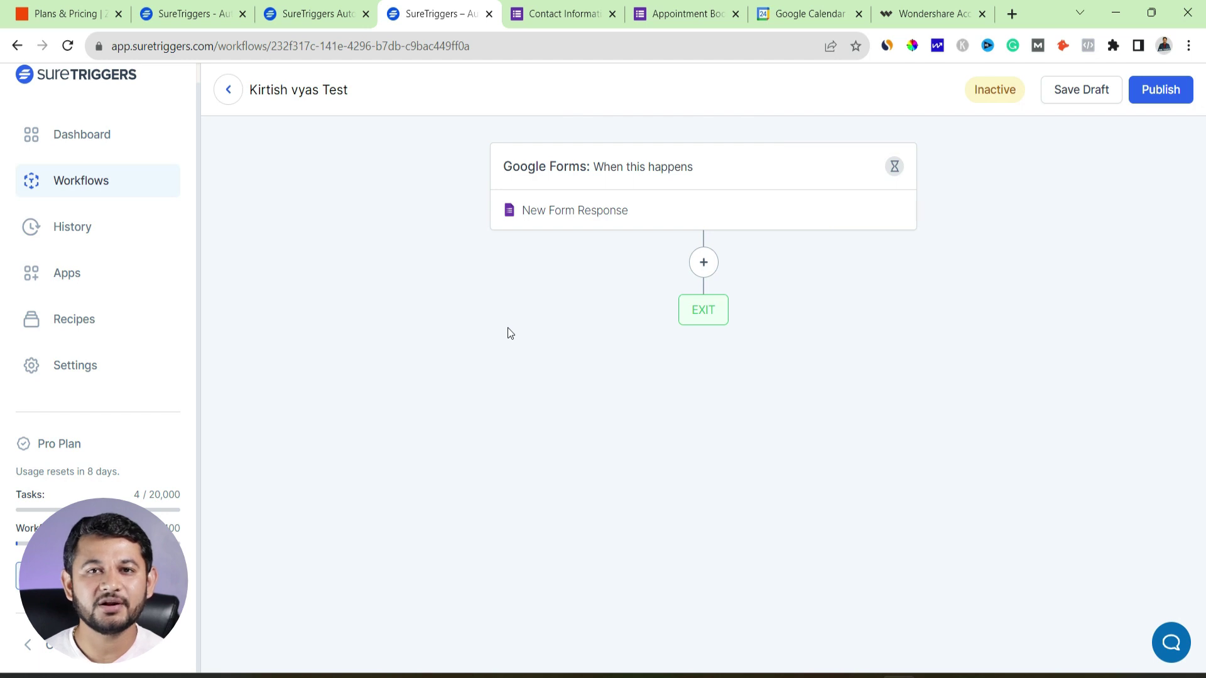
Add a Google Calendar Create Quick Event action after the form trigger
left_click(702, 265)
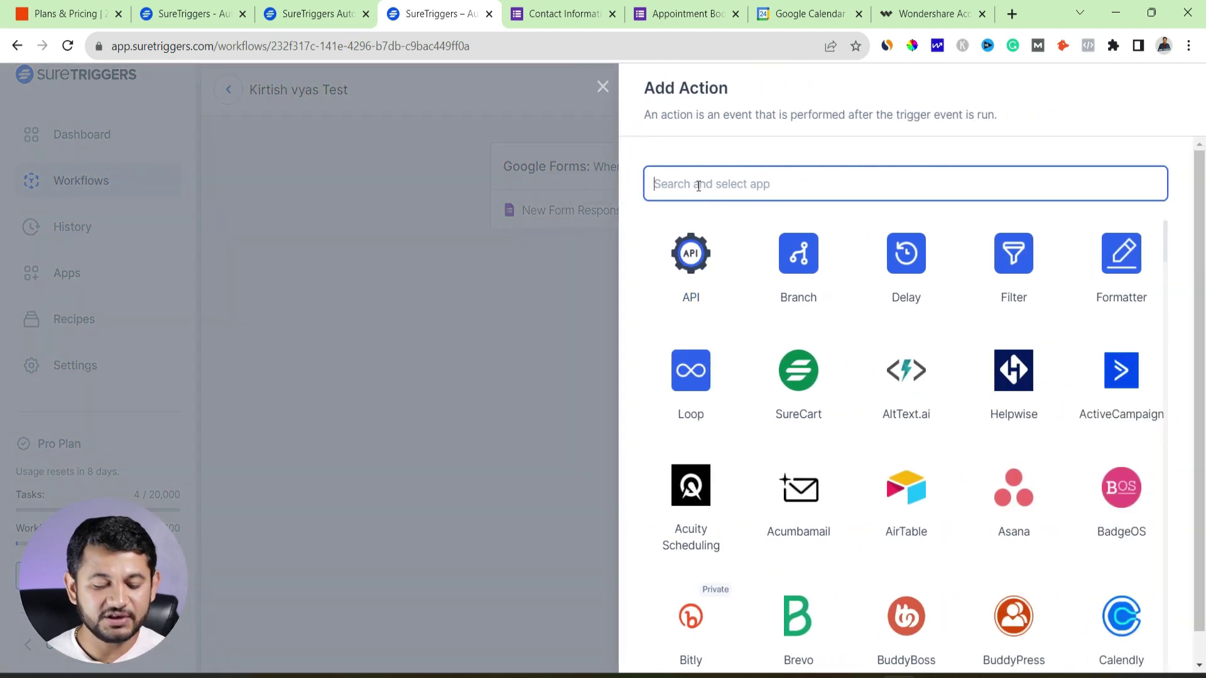
type("calen")
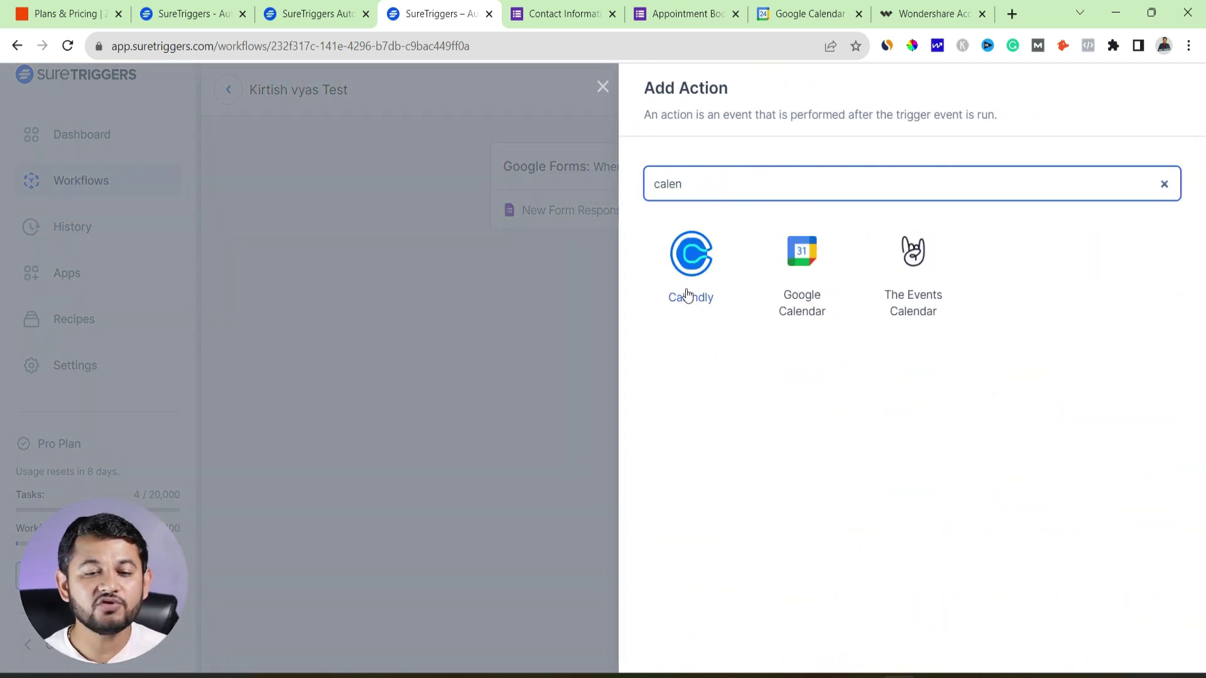
left_click(793, 256)
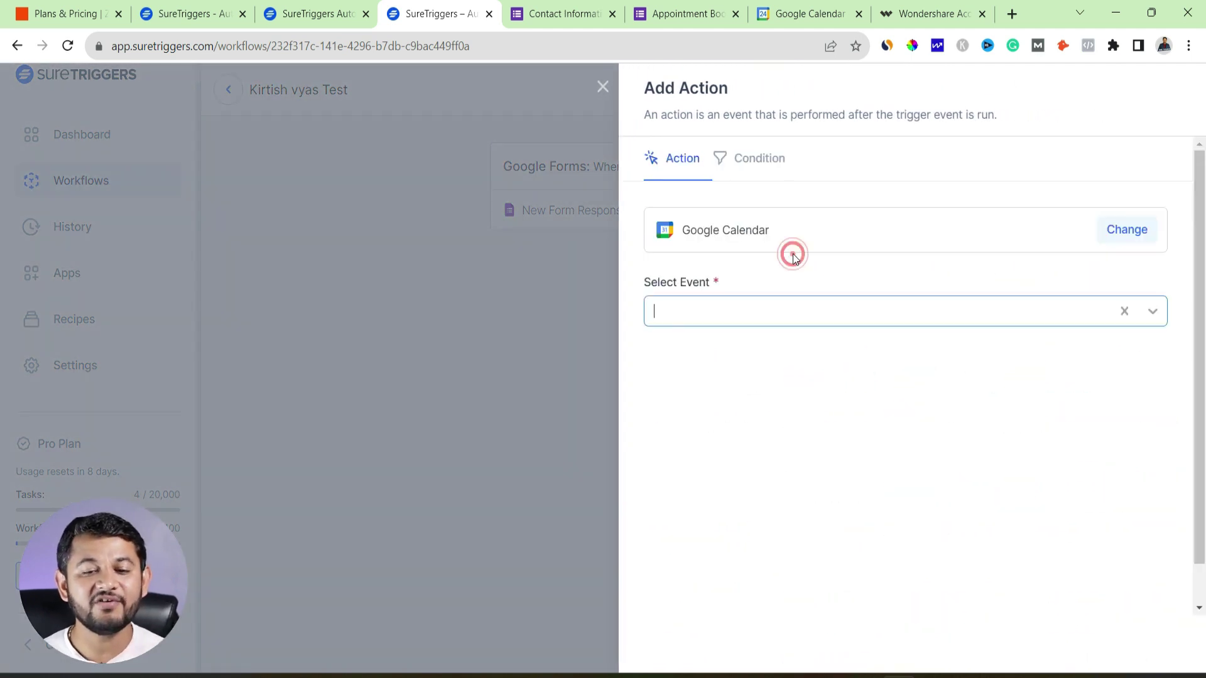
left_click(797, 319)
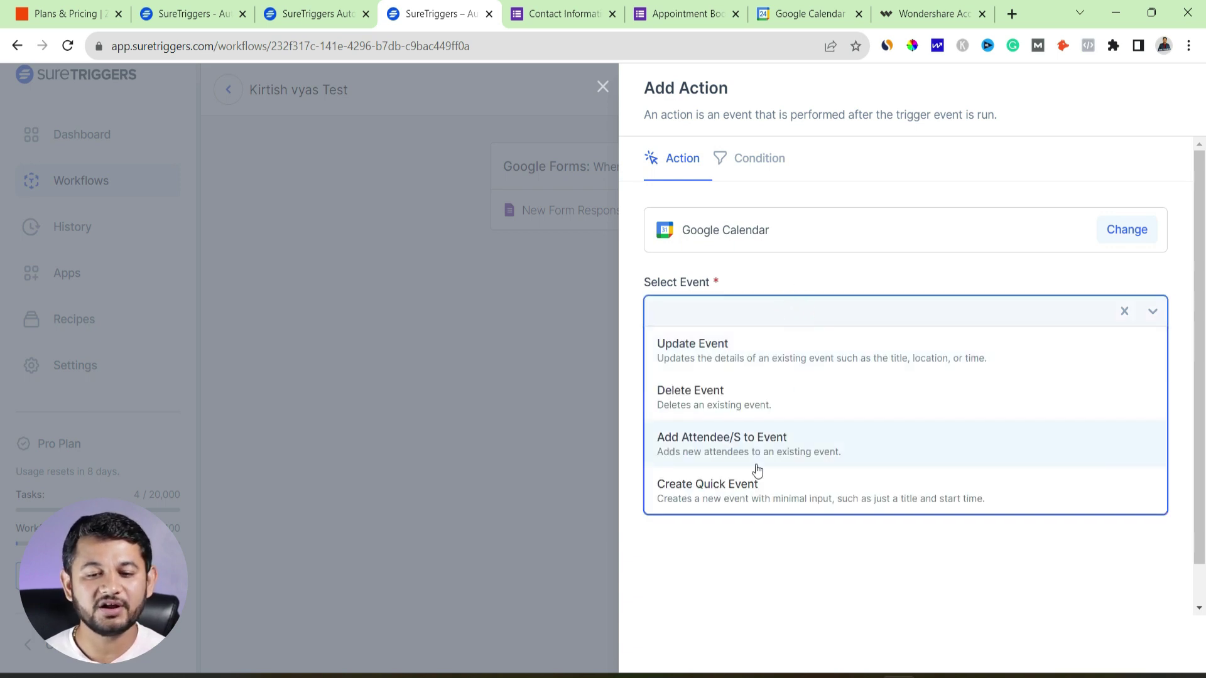
left_click(730, 496)
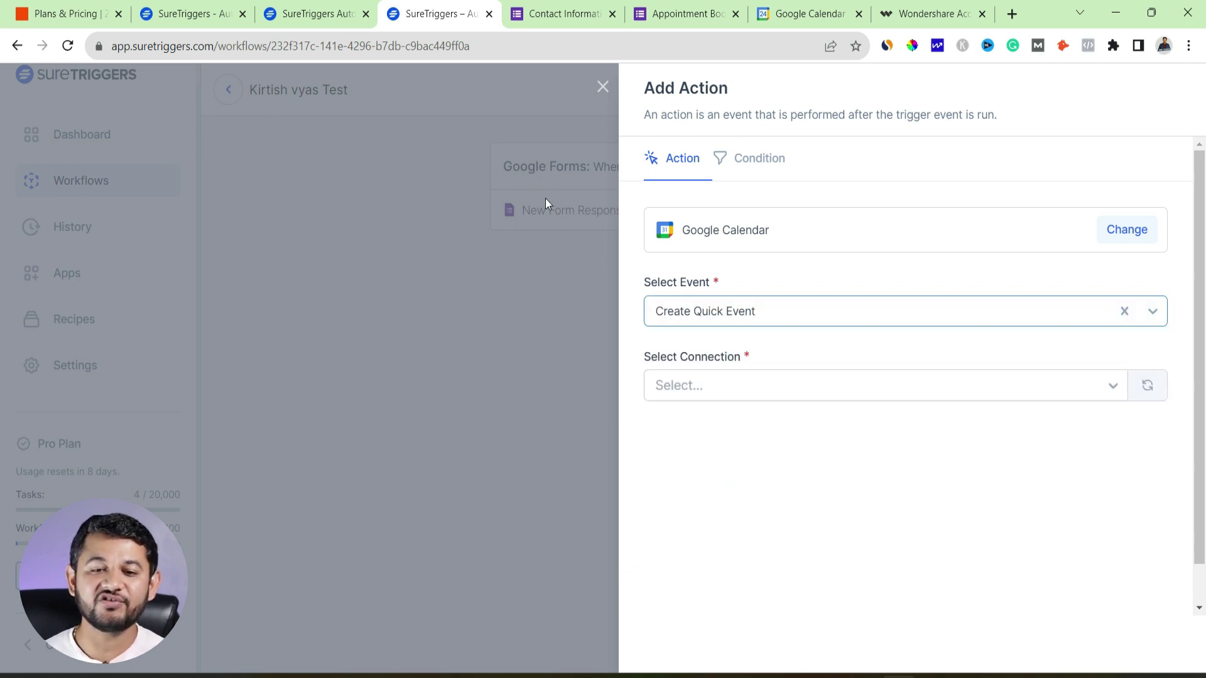
Choose the existing Google Calendar connection and the account's calendar for new events
left_click(683, 381)
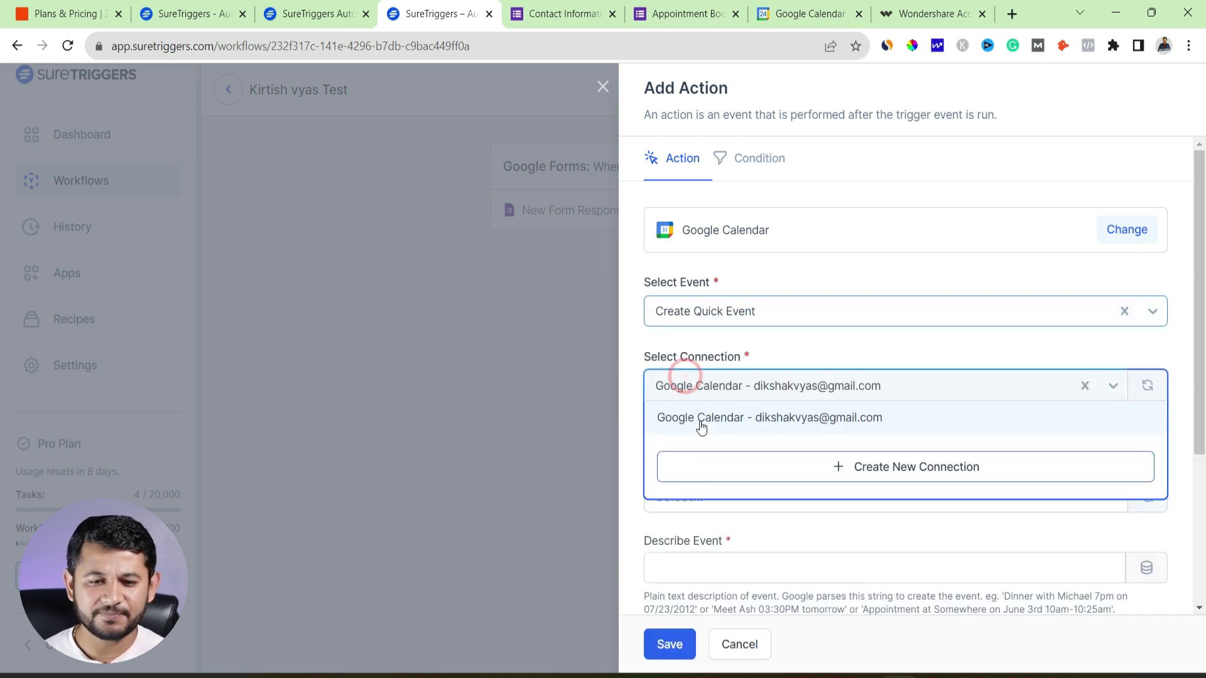
left_click(700, 421)
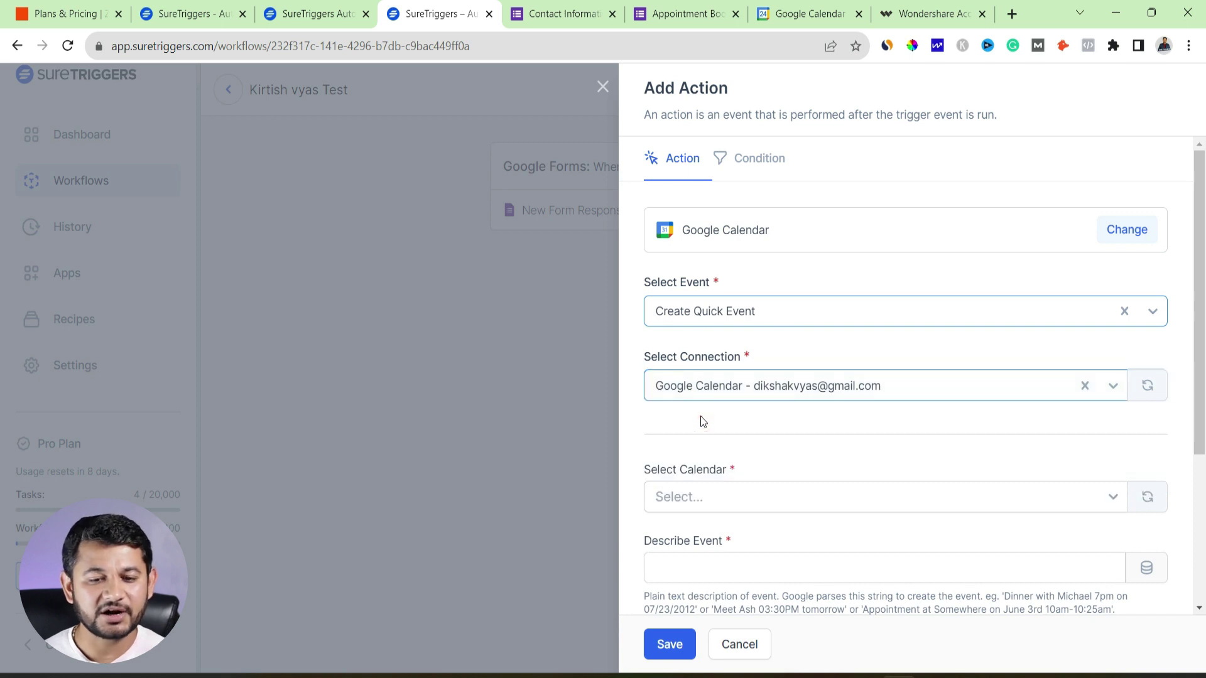
scroll(700, 416, "down", 3)
left_click(701, 339)
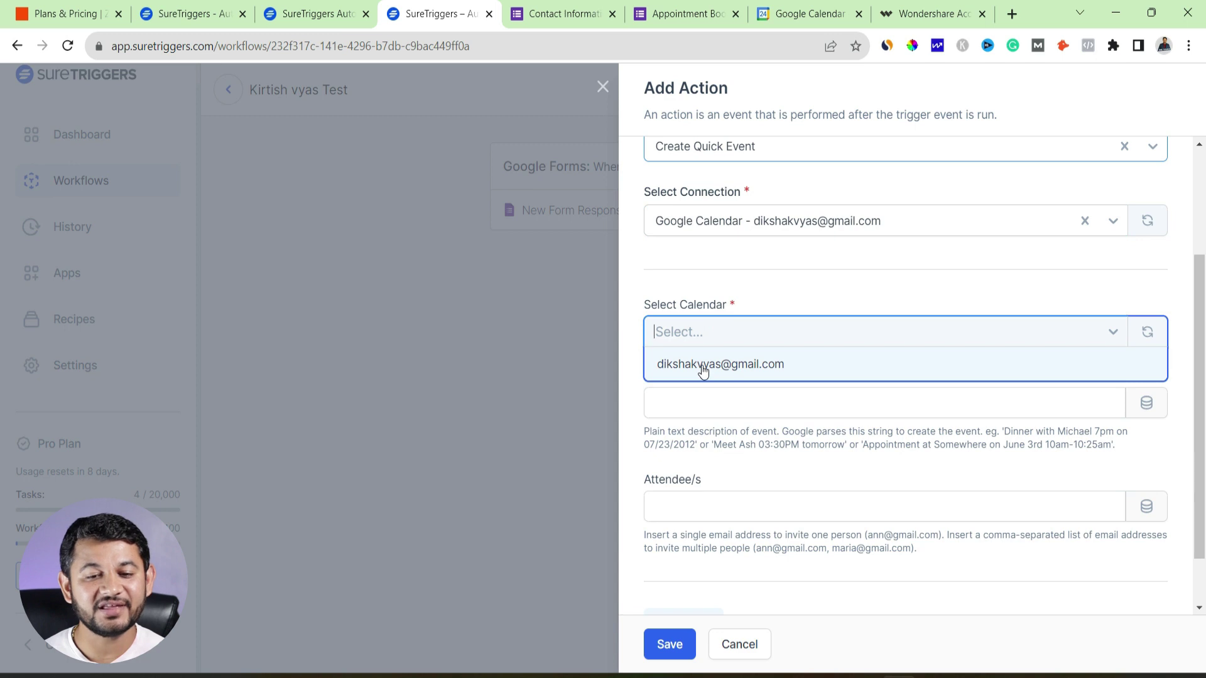
left_click(703, 369)
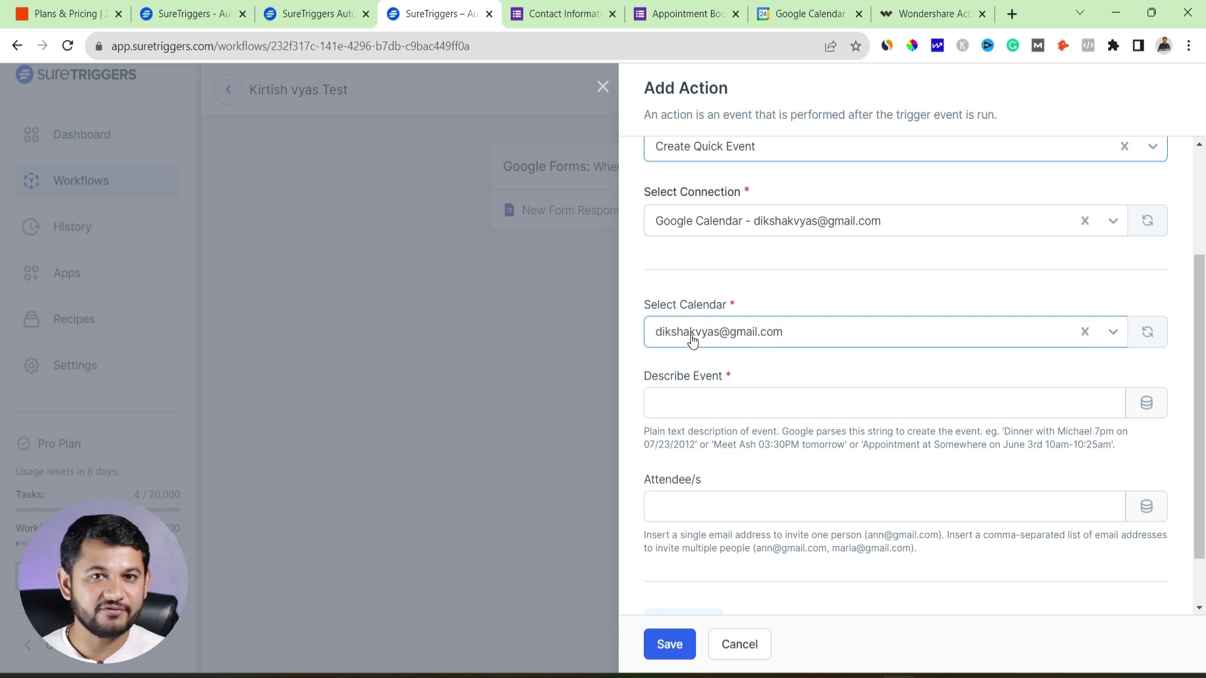
Start the event description with 'User' followed by the respondent name field 778b574a
left_click(717, 399)
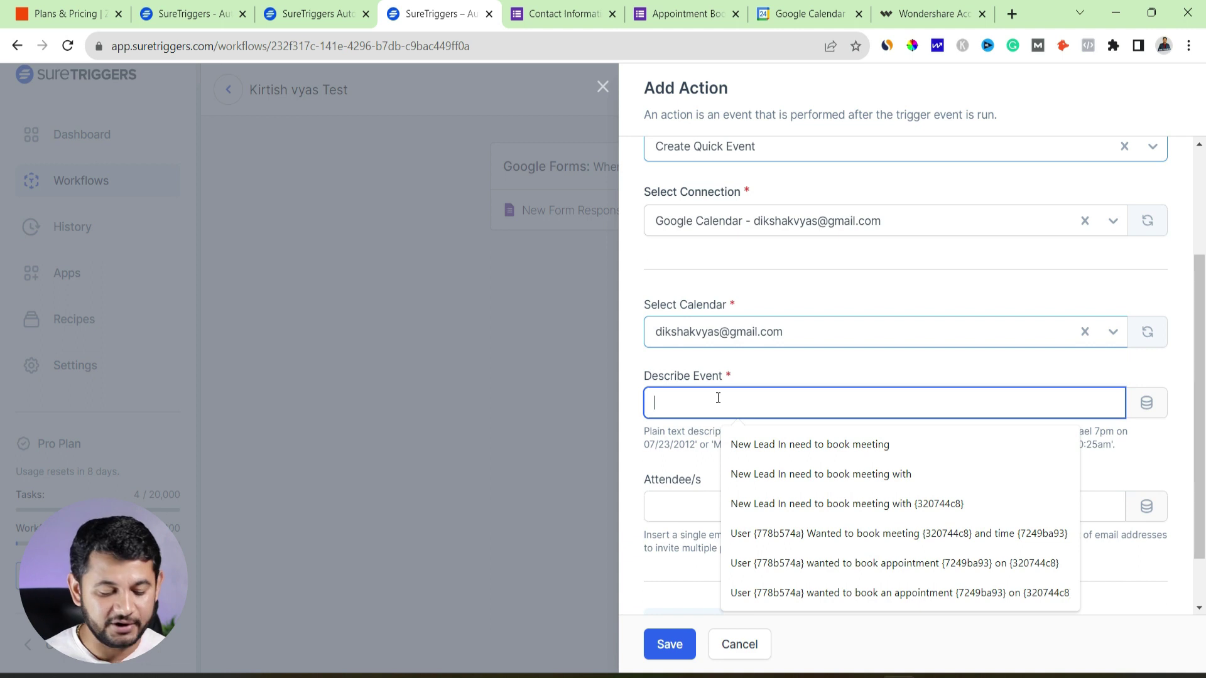
type("uSER")
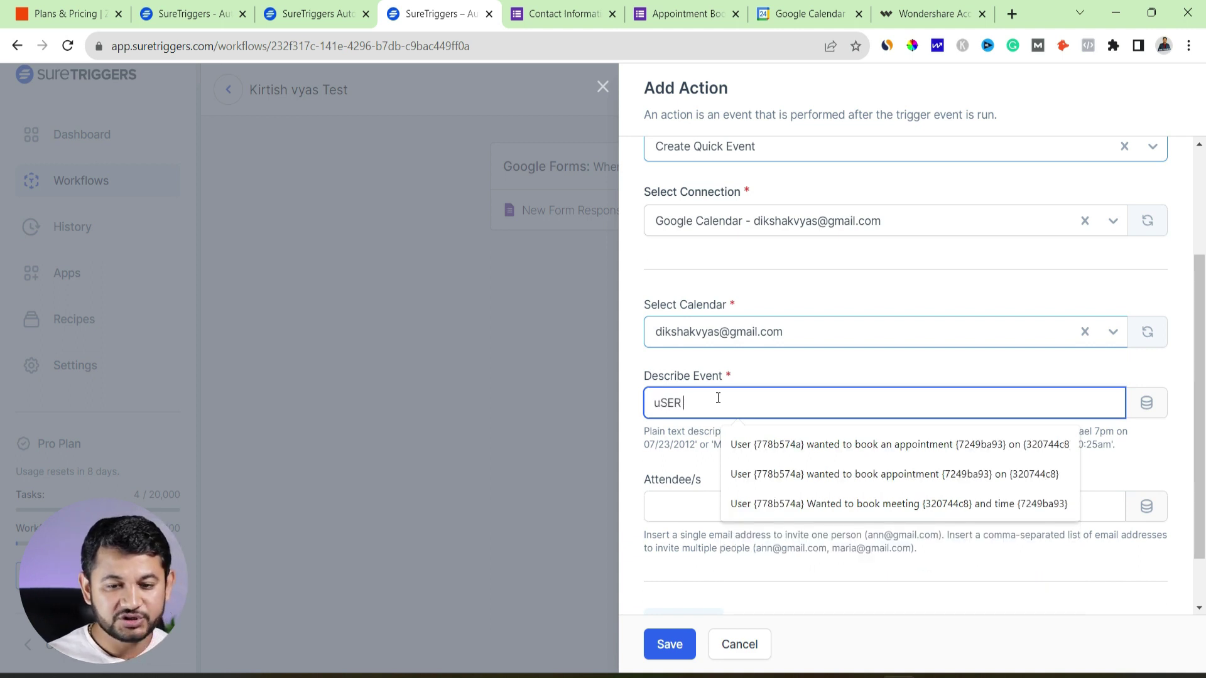
key("BackSpace")
key("BackSpace")
key("BackSpace")
key("BackSpace")
type("User")
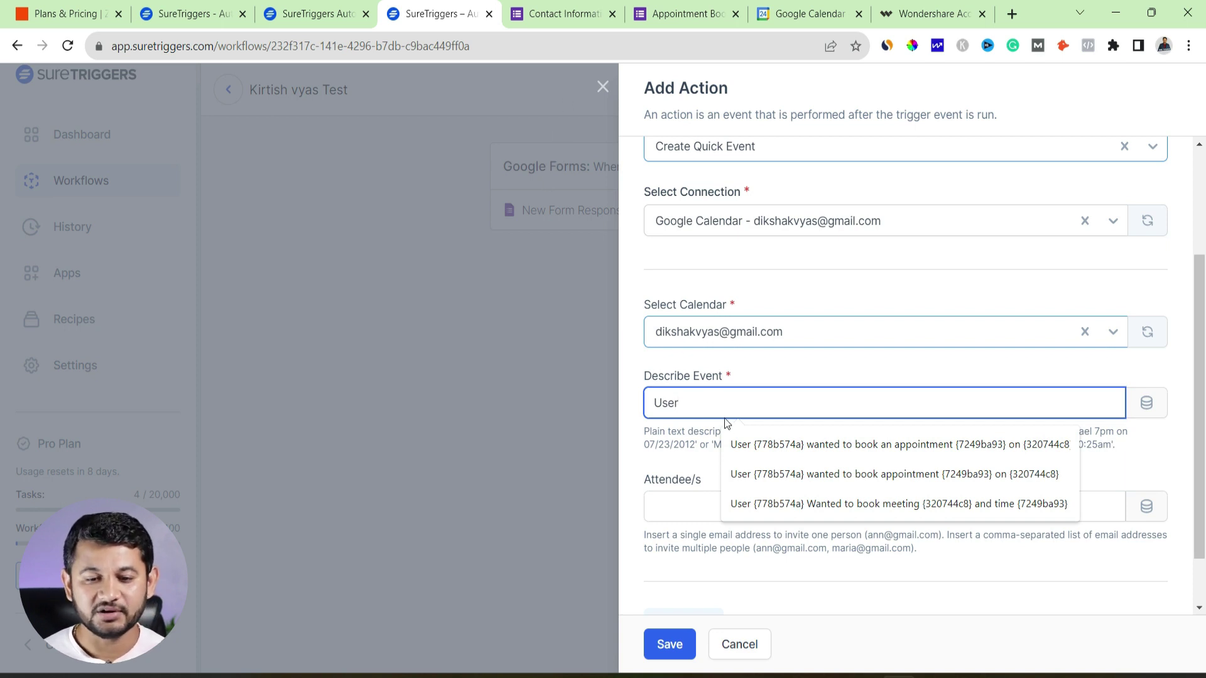
left_click(1146, 410)
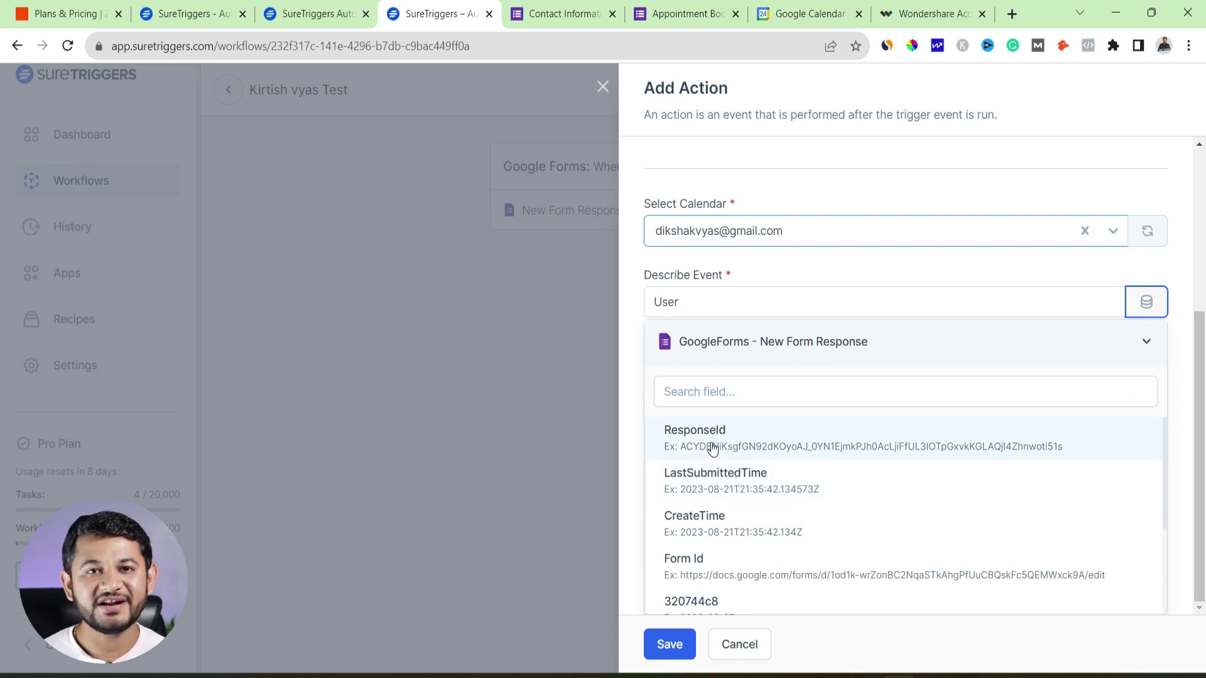
scroll(702, 578, "down", 2)
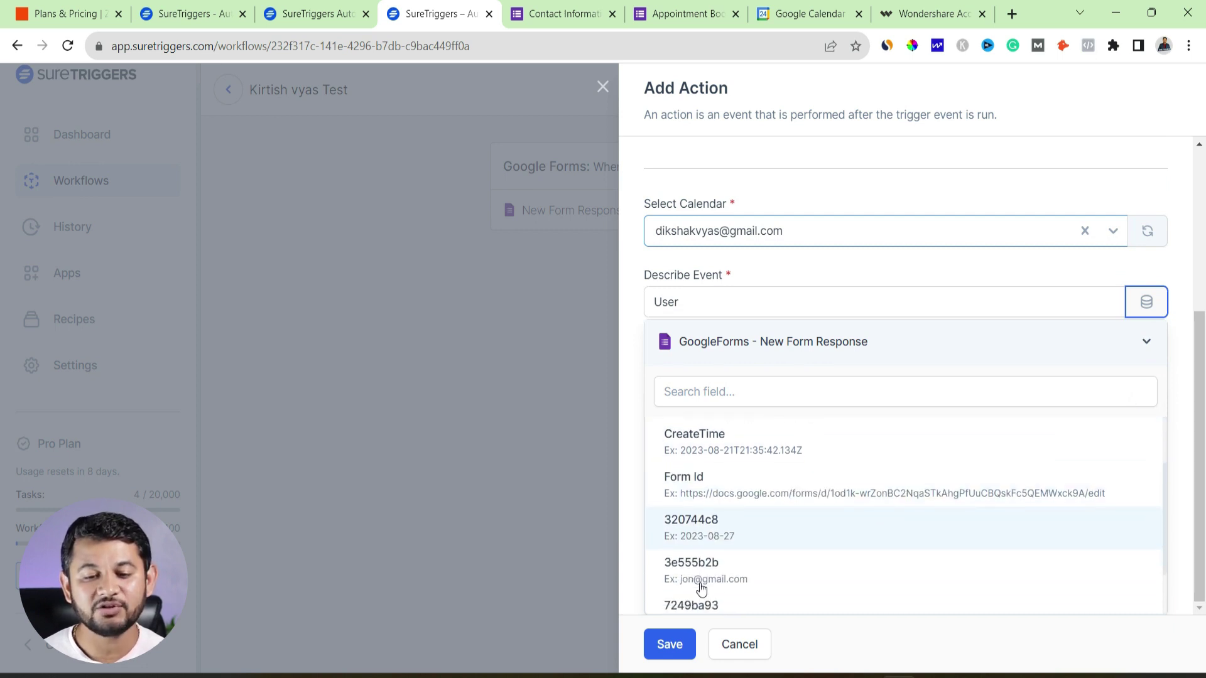
scroll(682, 556, "down", 1)
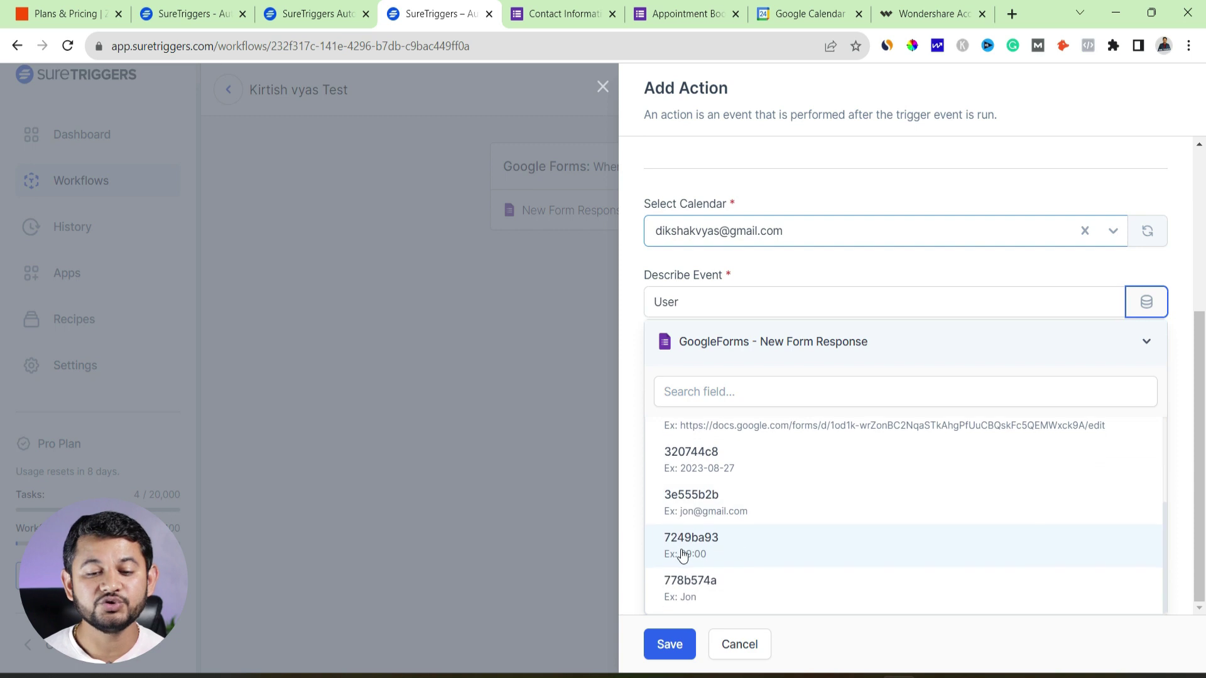
left_click(702, 591)
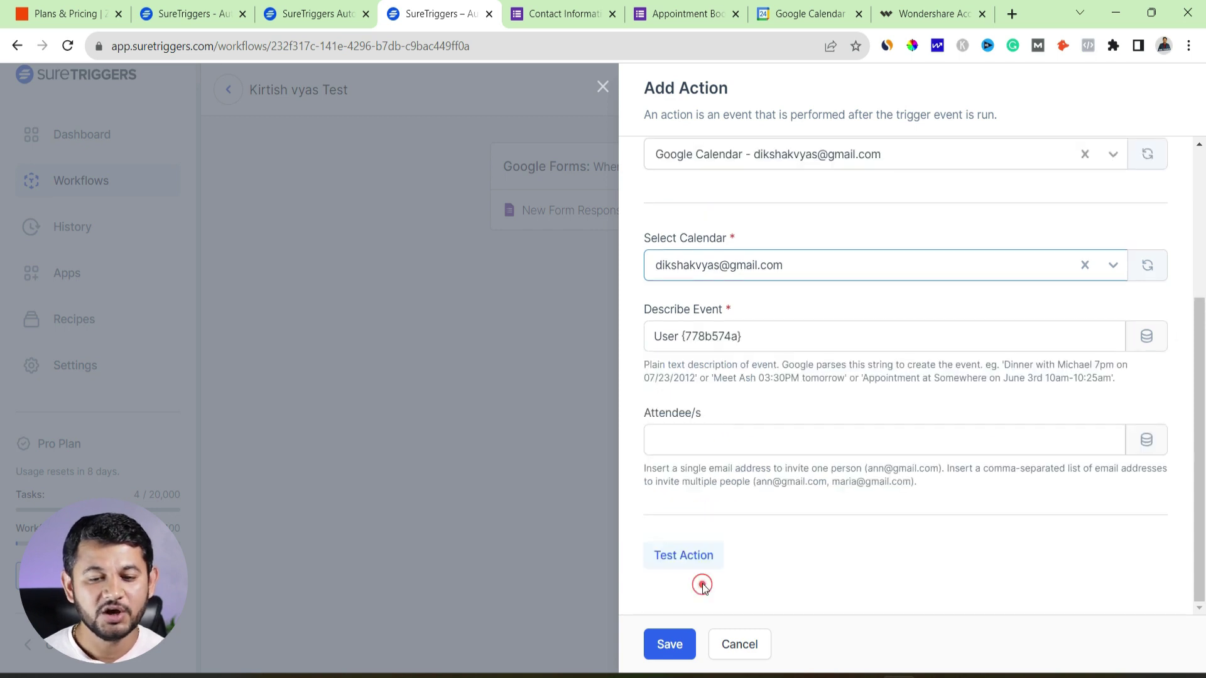
Append 'wanted to book appointment on' and the date field 320744c8 to the description
double_click(666, 336)
left_click_drag(684, 336, 757, 335)
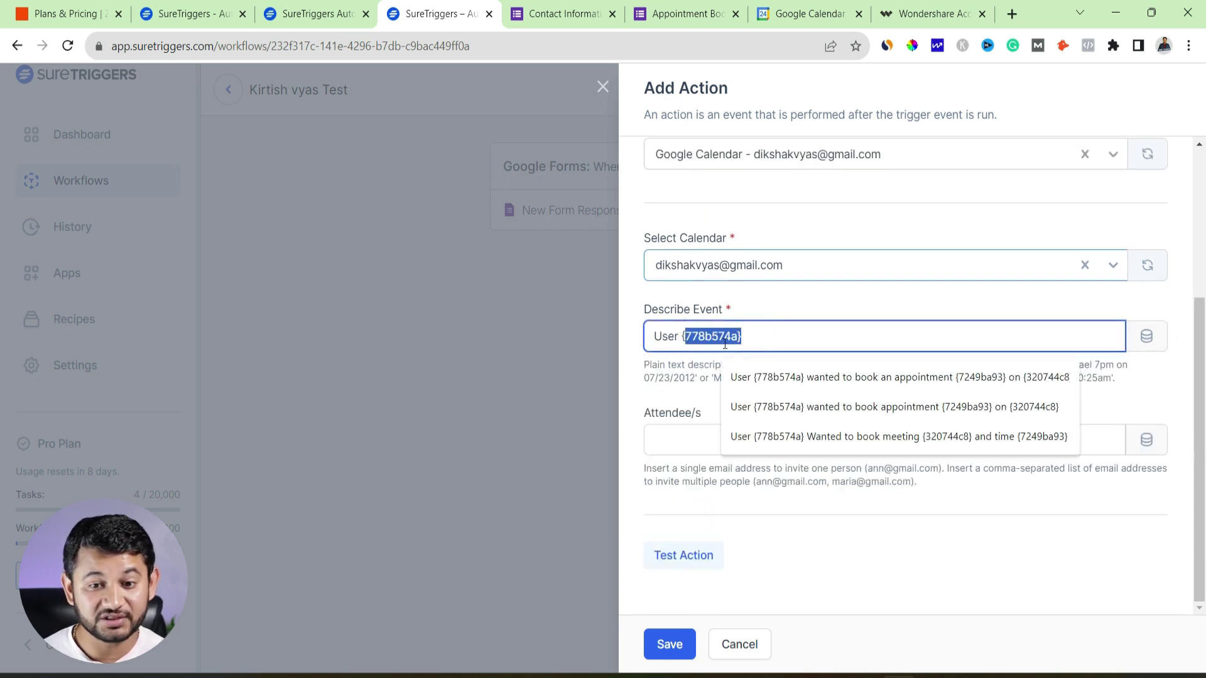
left_click(763, 324)
type("wanted to book ap")
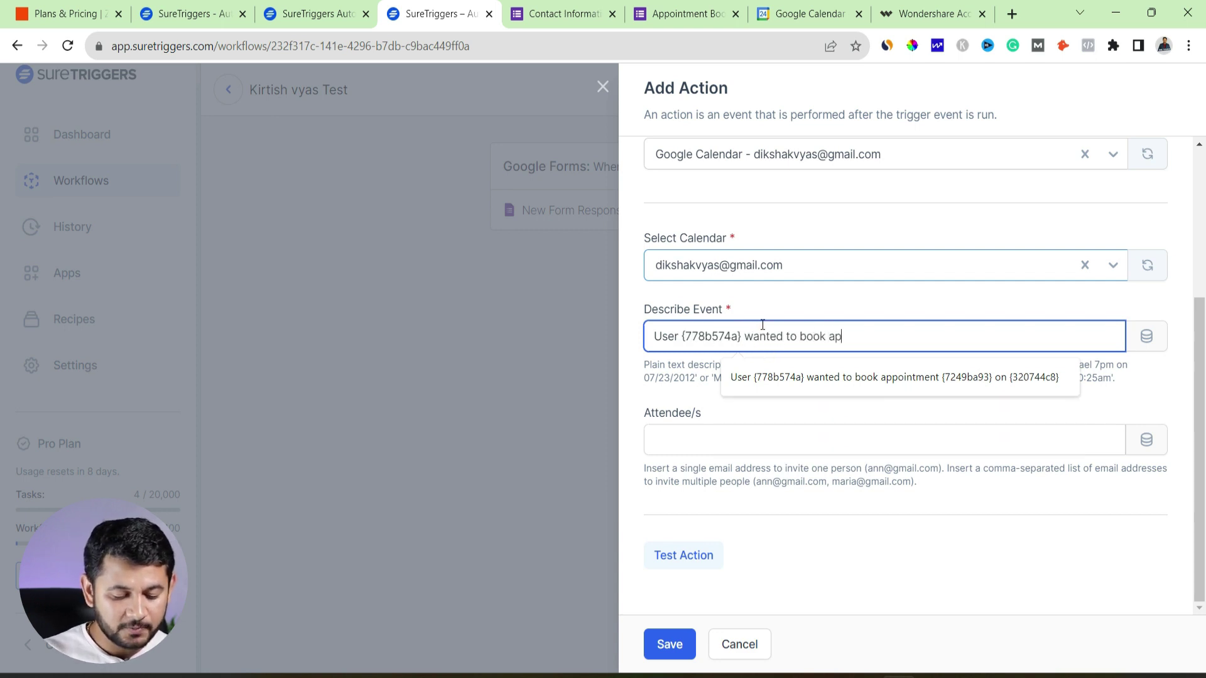
type("pointment on")
left_click(1146, 336)
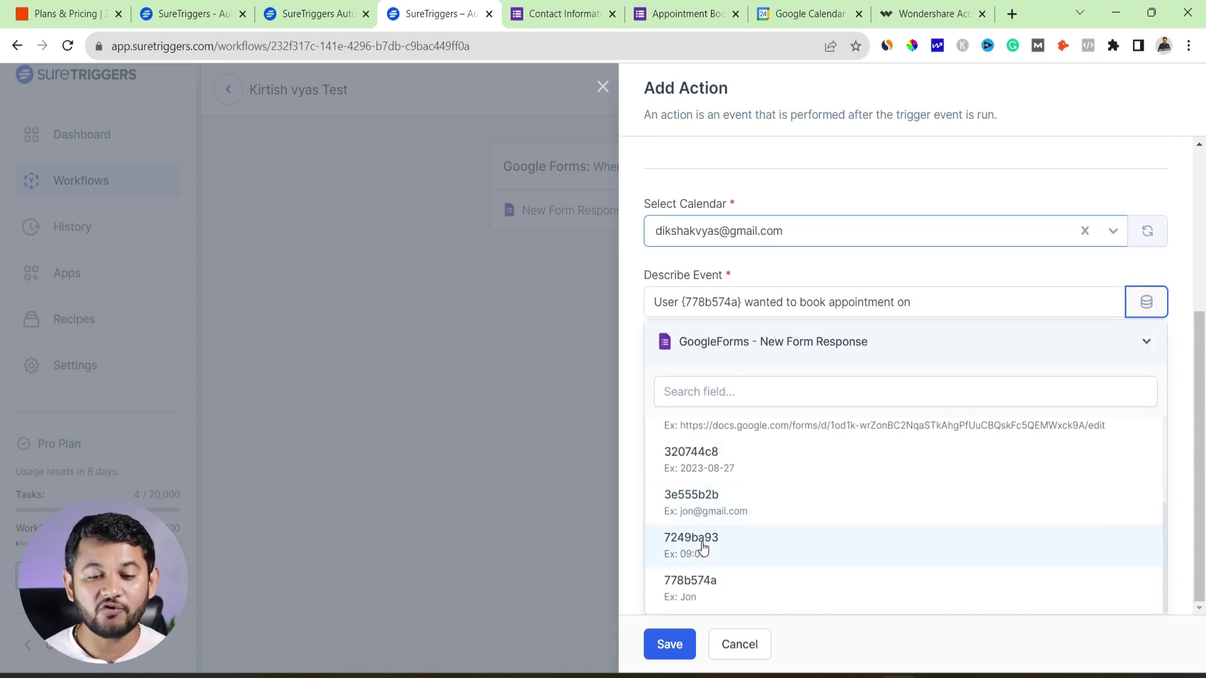
scroll(701, 546, "up", 1)
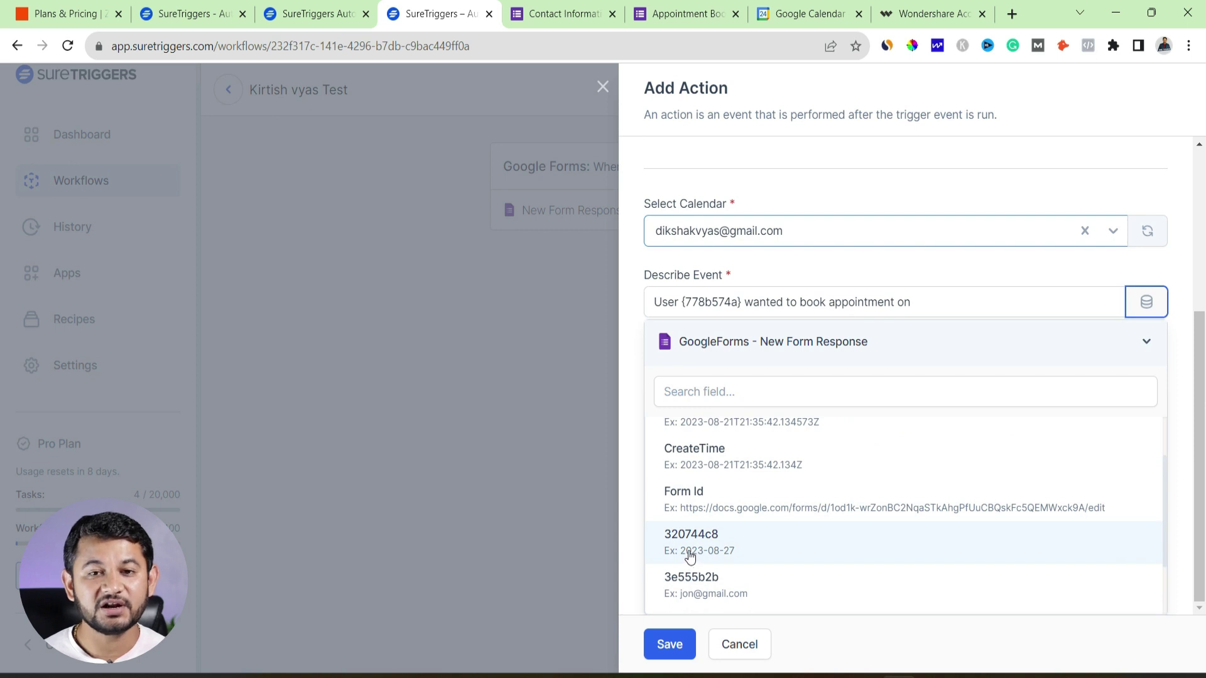
left_click(690, 556)
Finish the description with the time answer field 7249ba93
left_click(986, 336)
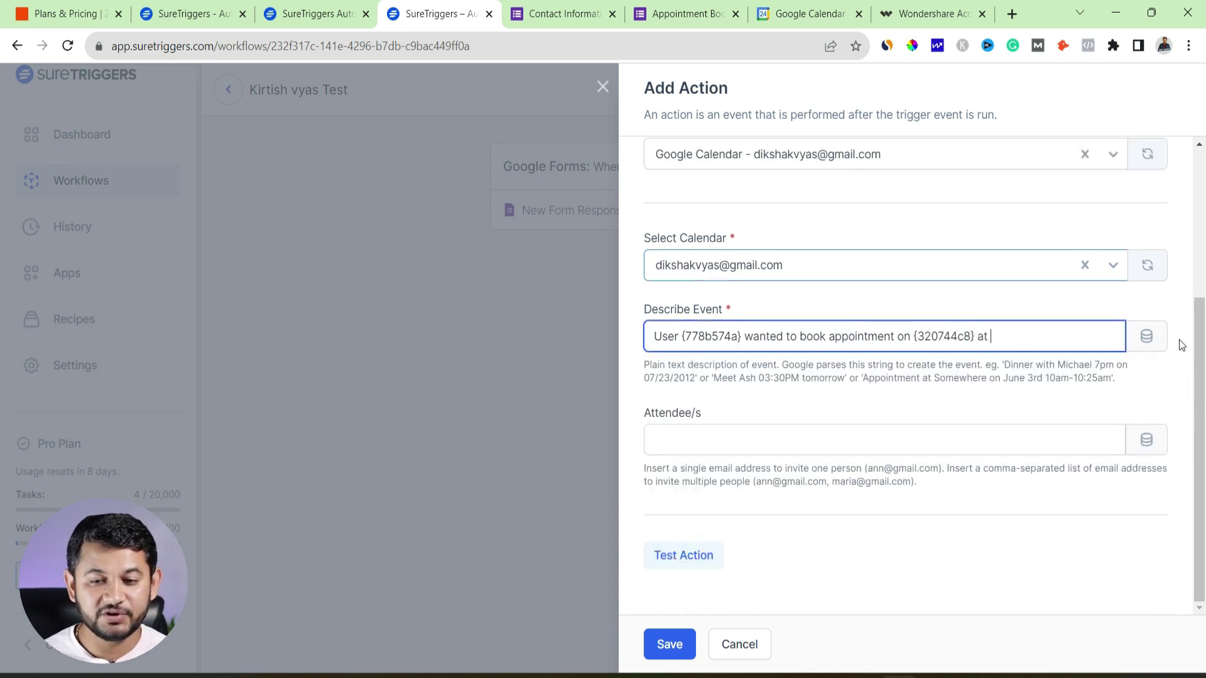
left_click(1146, 336)
scroll(690, 552, "down", 1)
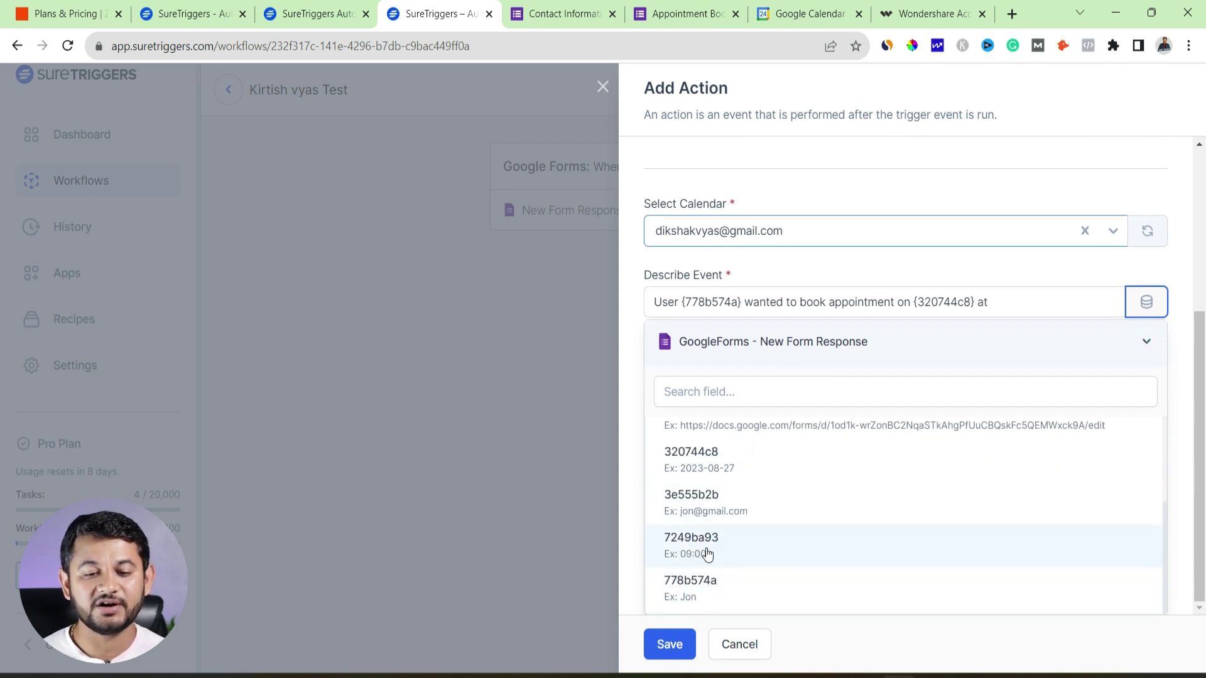
left_click(699, 552)
left_click(740, 440)
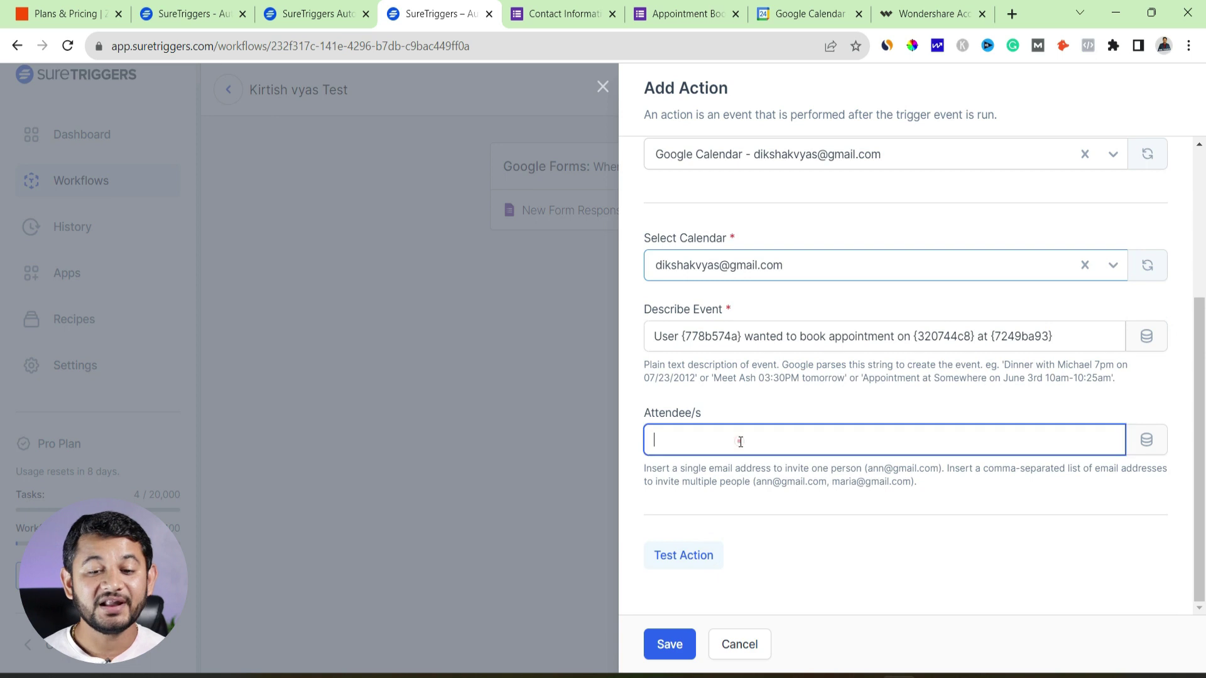
Set the Attendee/s field to the form's email answer field 3e555b2b
left_click(1144, 442)
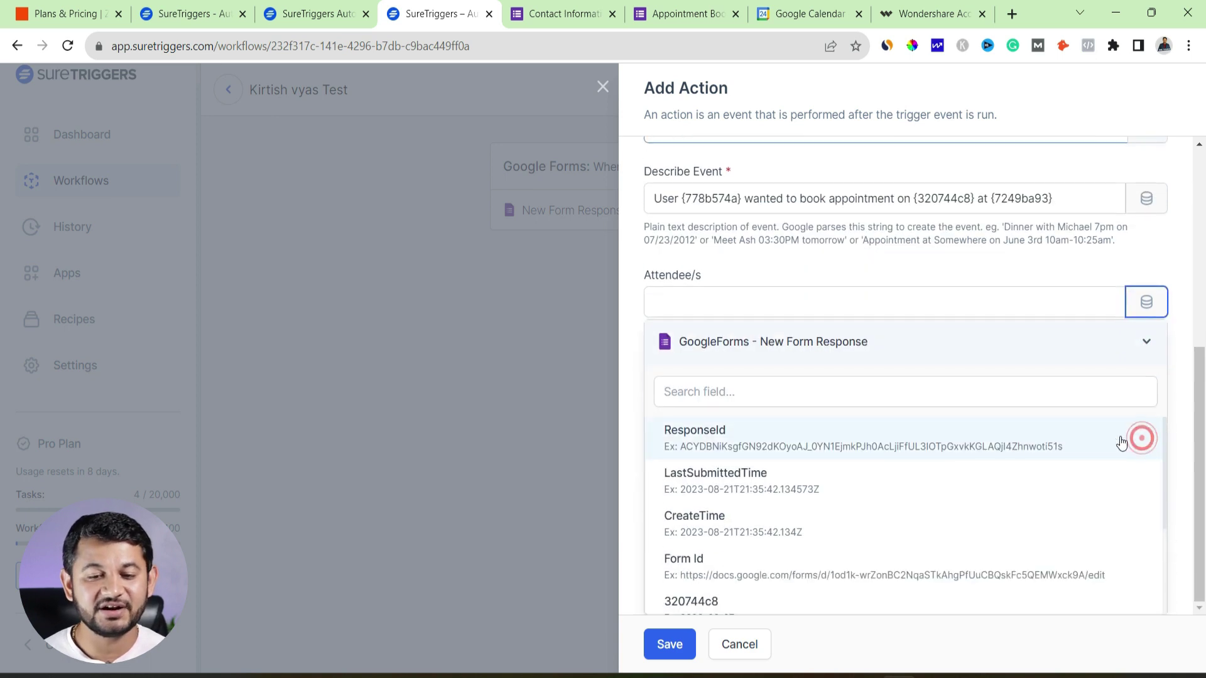
scroll(721, 533, "down", 2)
scroll(706, 567, "down", 1)
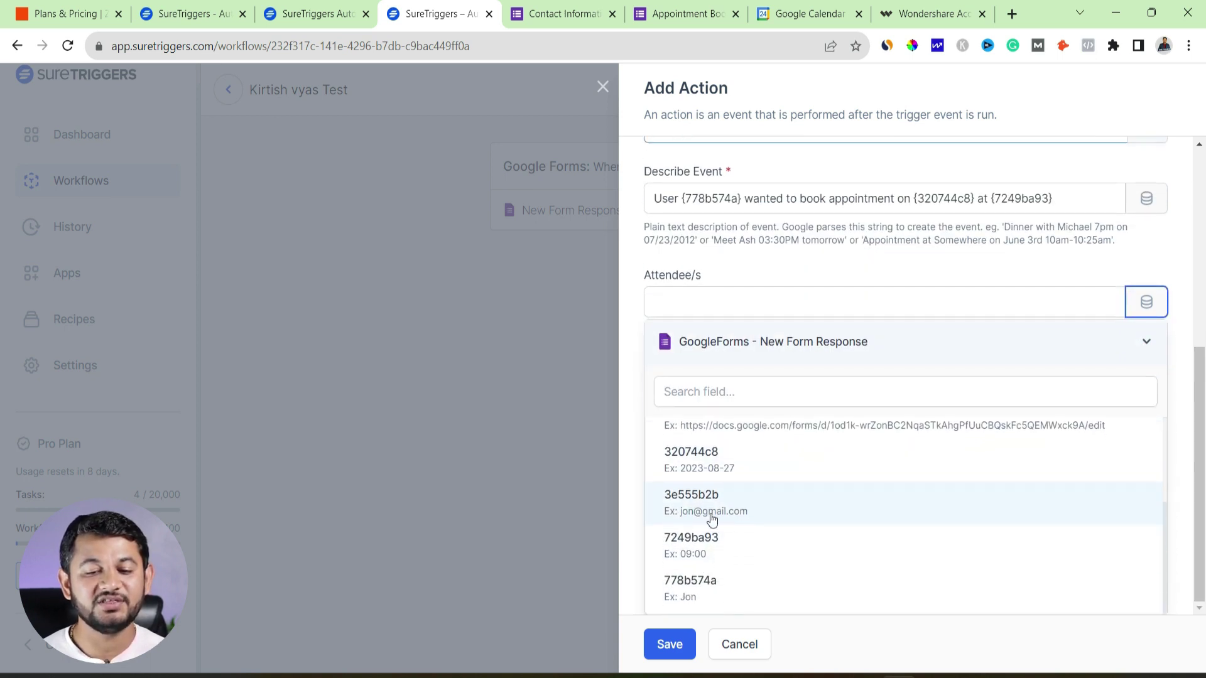
left_click(708, 518)
left_click(711, 437)
triple_click(716, 438)
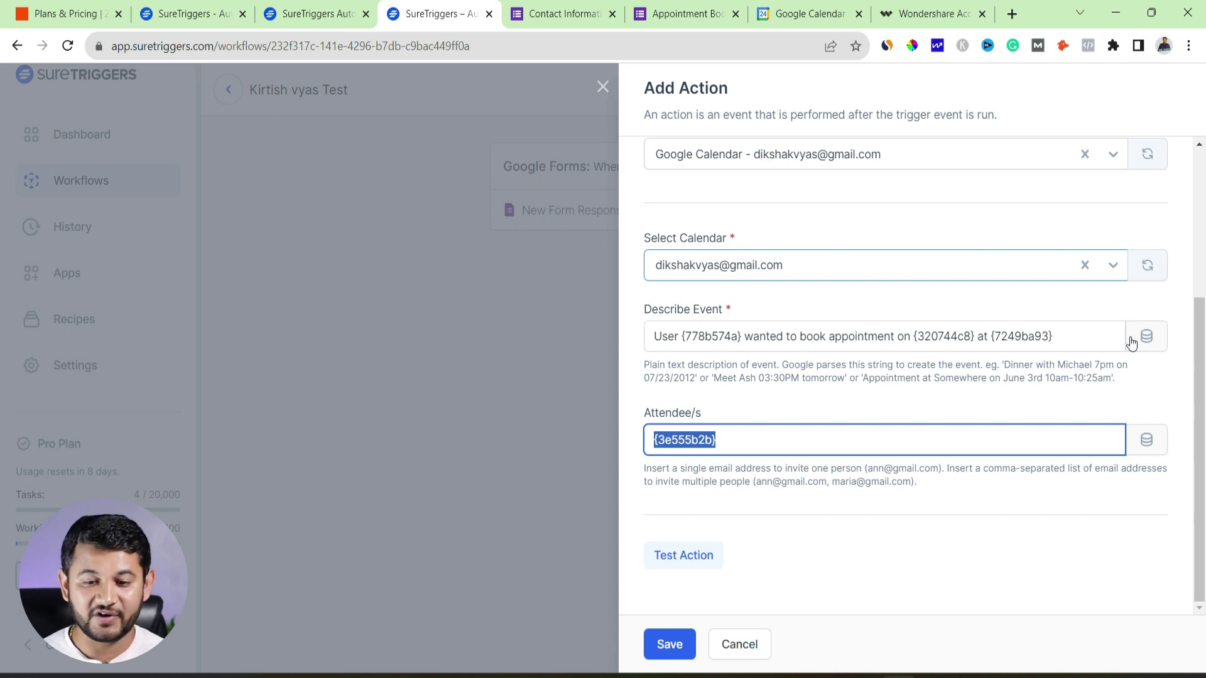
Test the Create Quick Event action and save it into the workflow
left_click(676, 562)
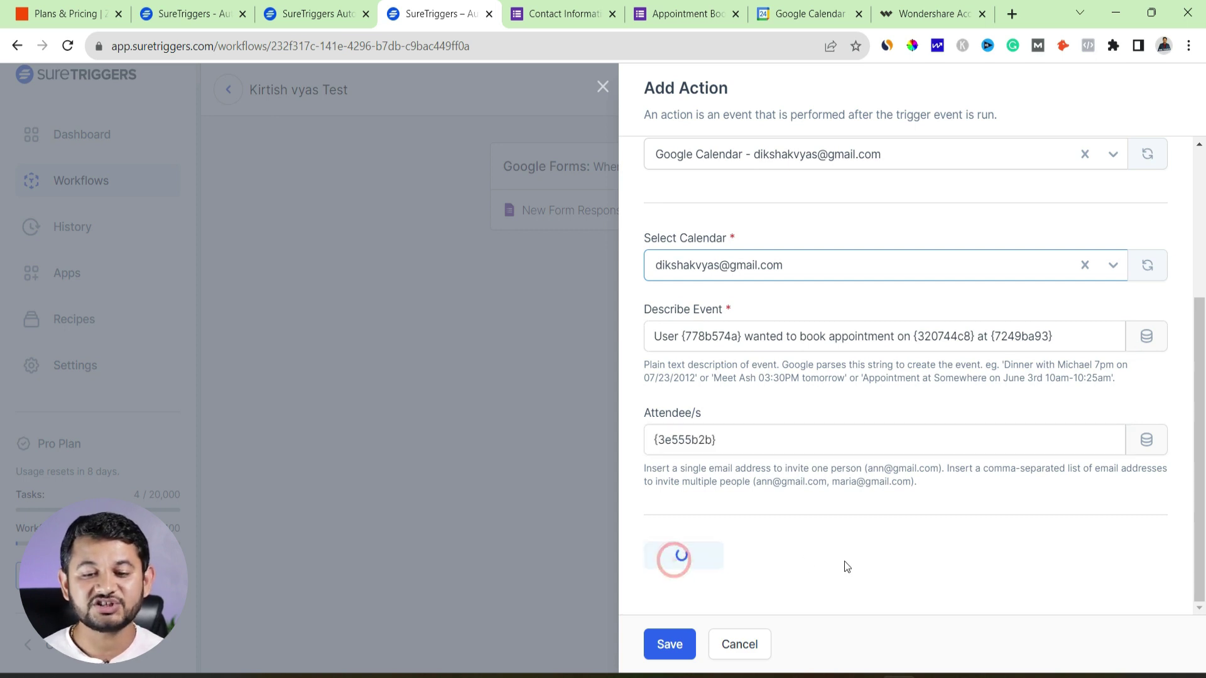
scroll(739, 247, "down", 2)
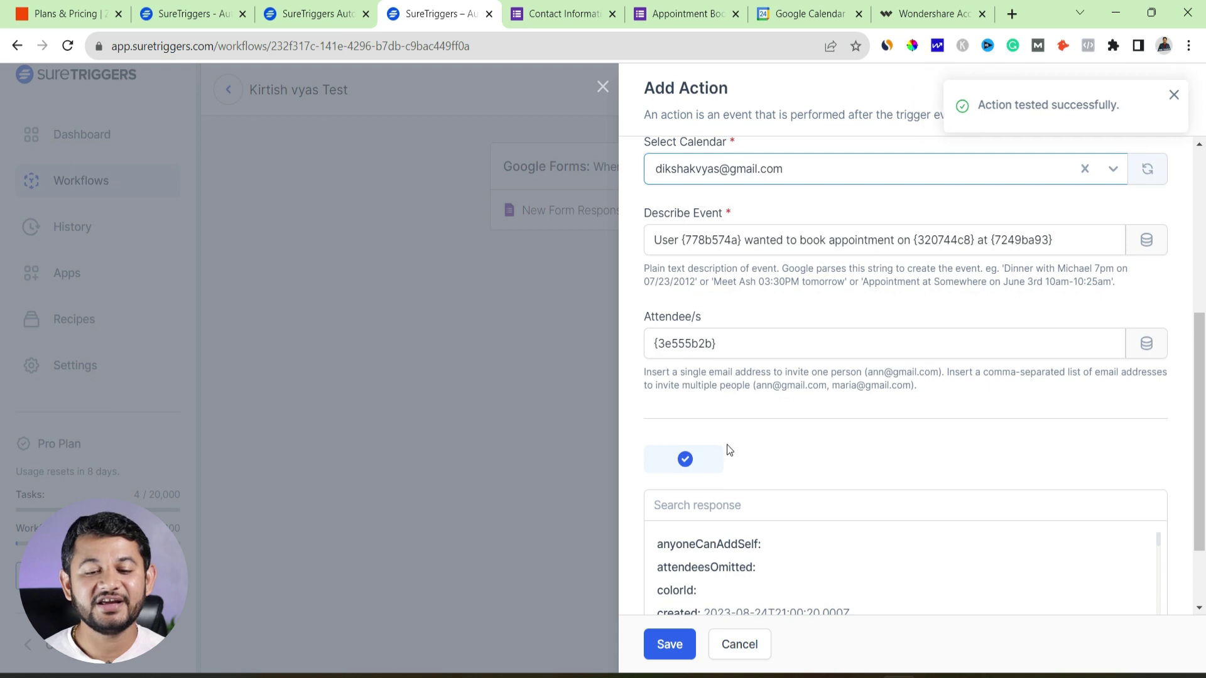
scroll(725, 540, "down", 2)
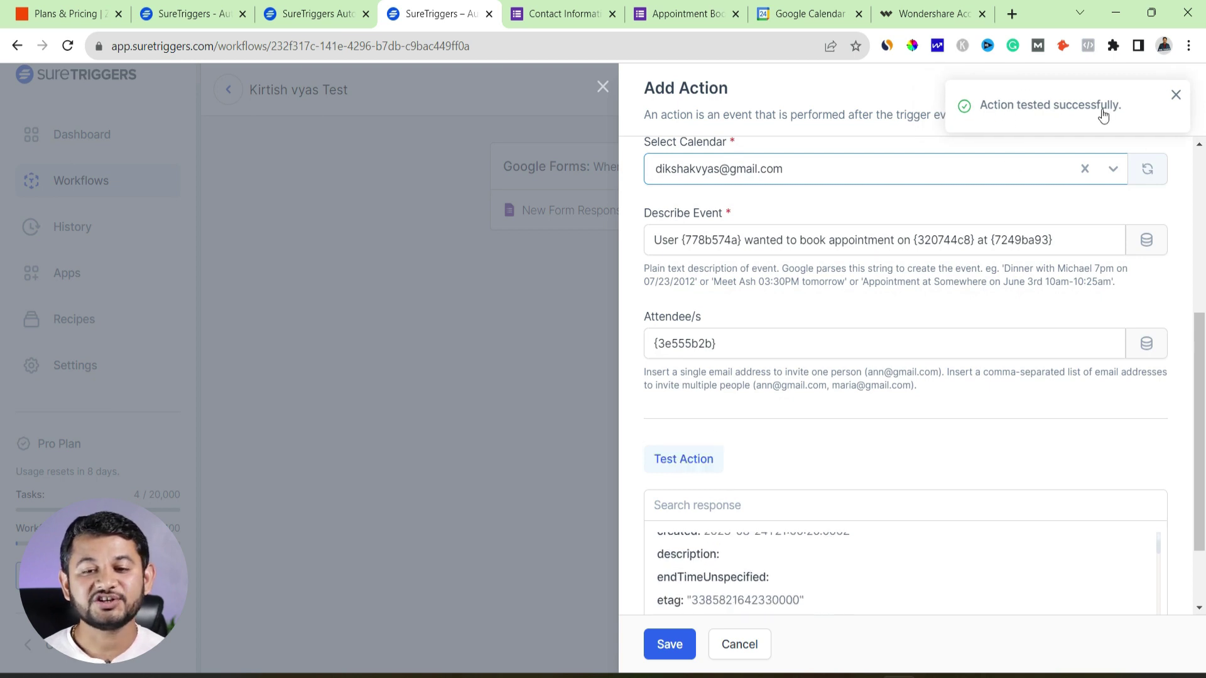
left_click(670, 644)
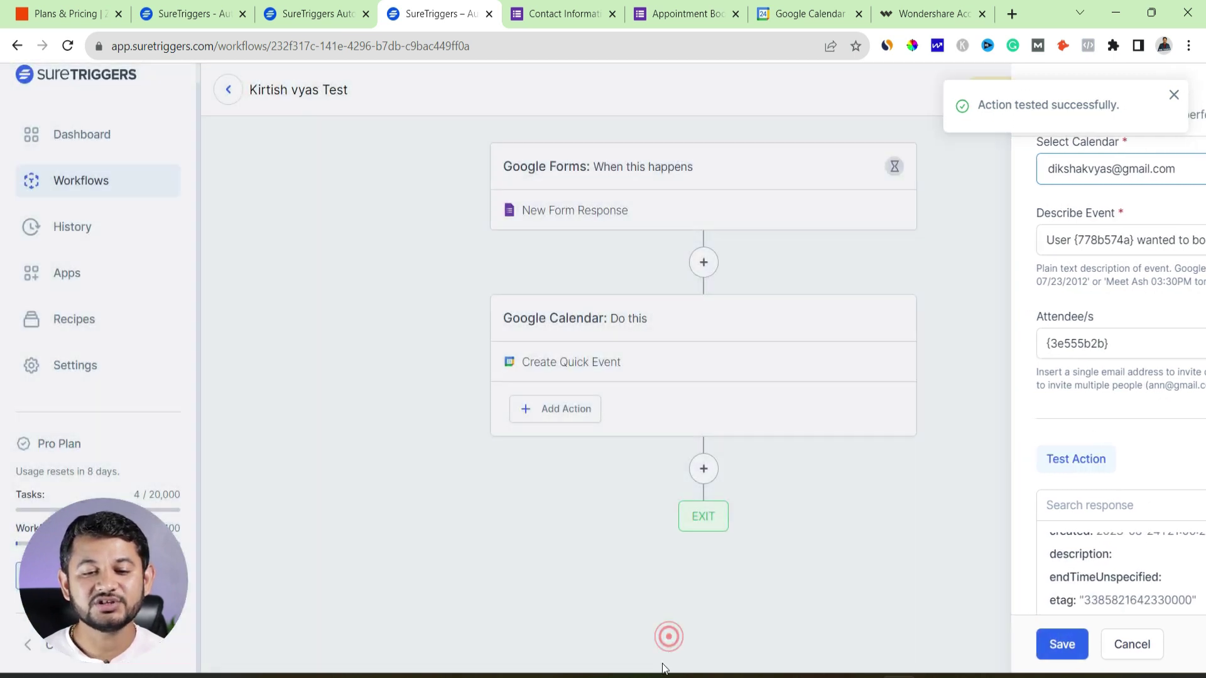
Publish the Forms-to-Calendar workflow so it shows Active, then switch to the Appointment Book form
left_click(1160, 99)
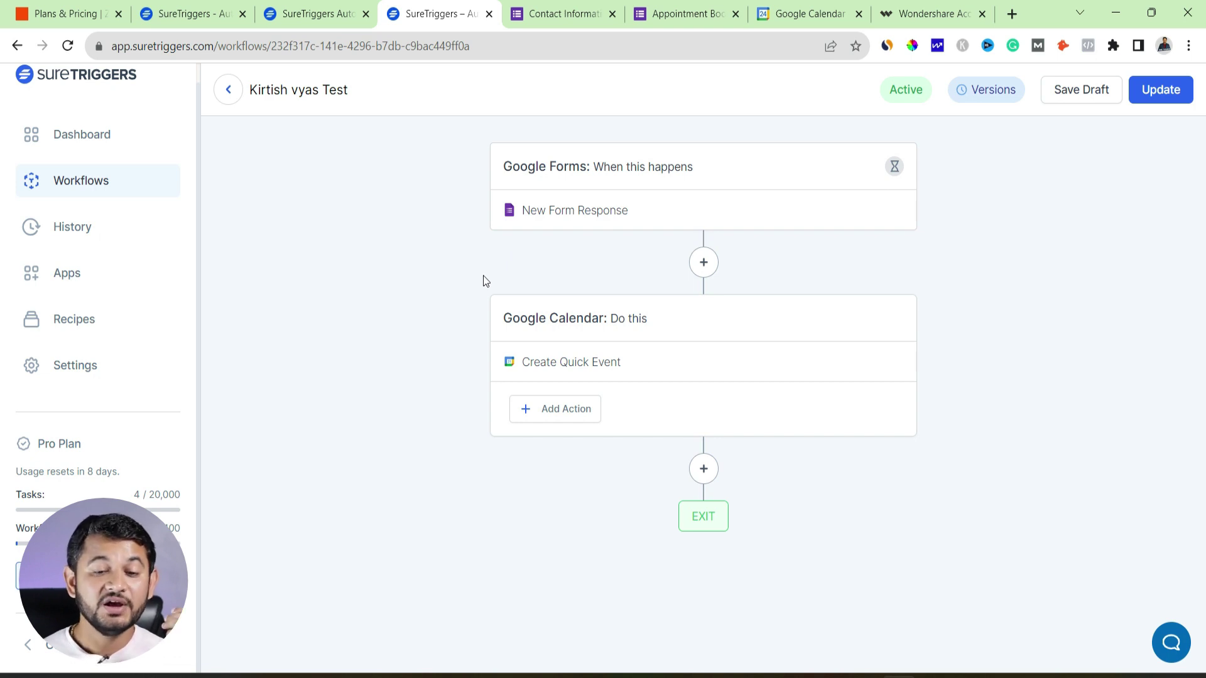
key("ctrl+6")
Enter the test respondent's name, email address and phone number in the Appointment Book form
left_click(486, 424)
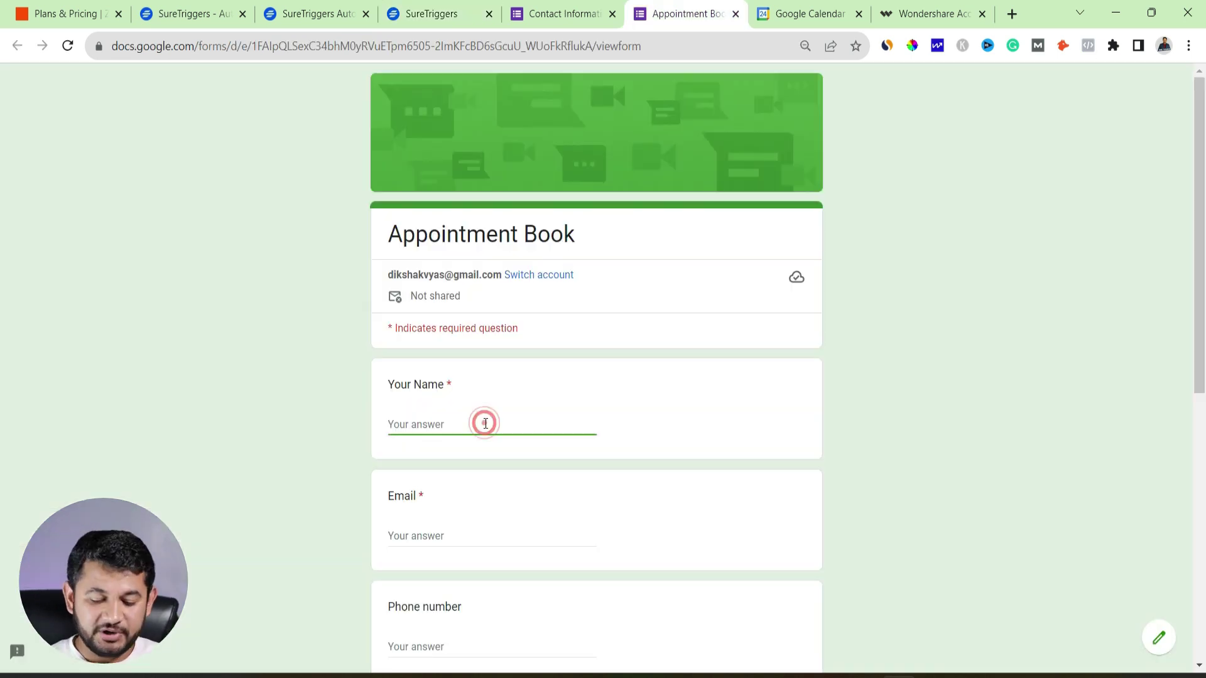
type("Mr vy")
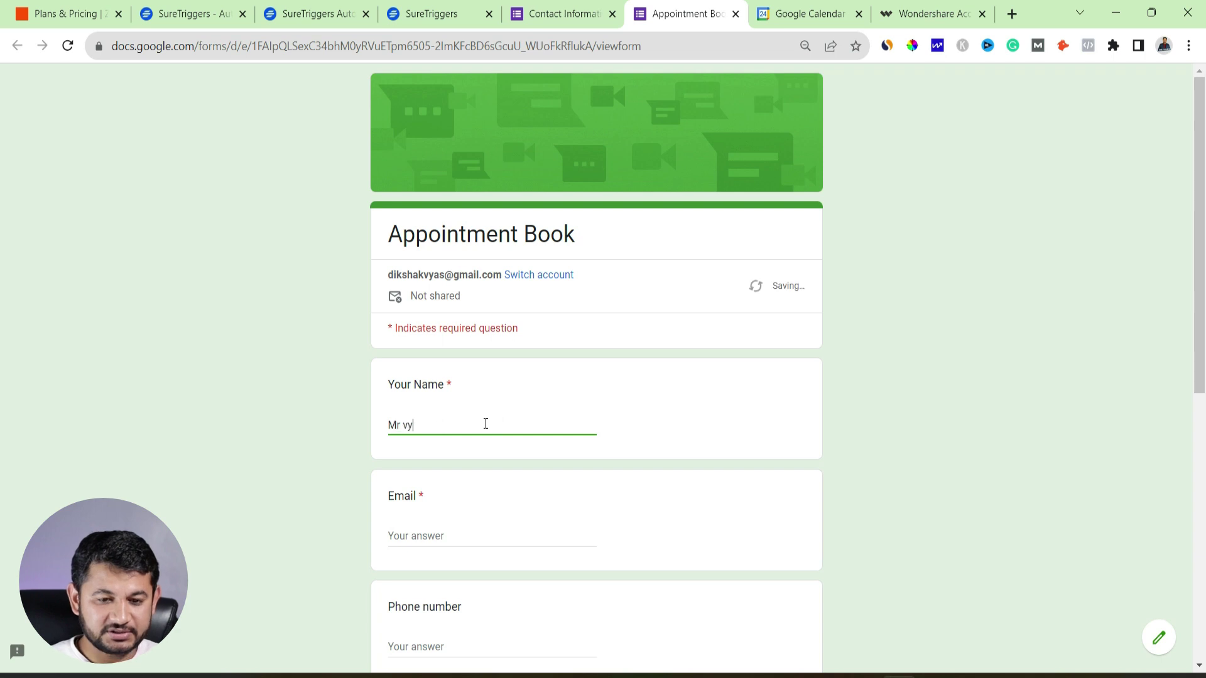
type("as 123")
key("Tab")
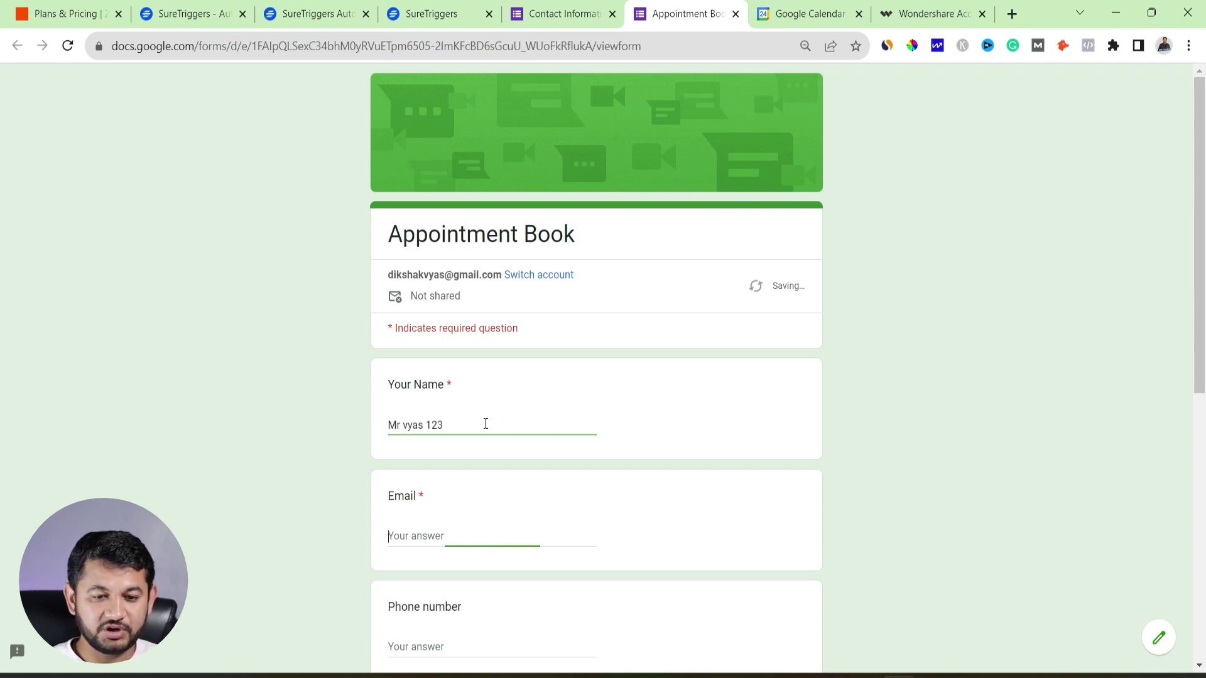
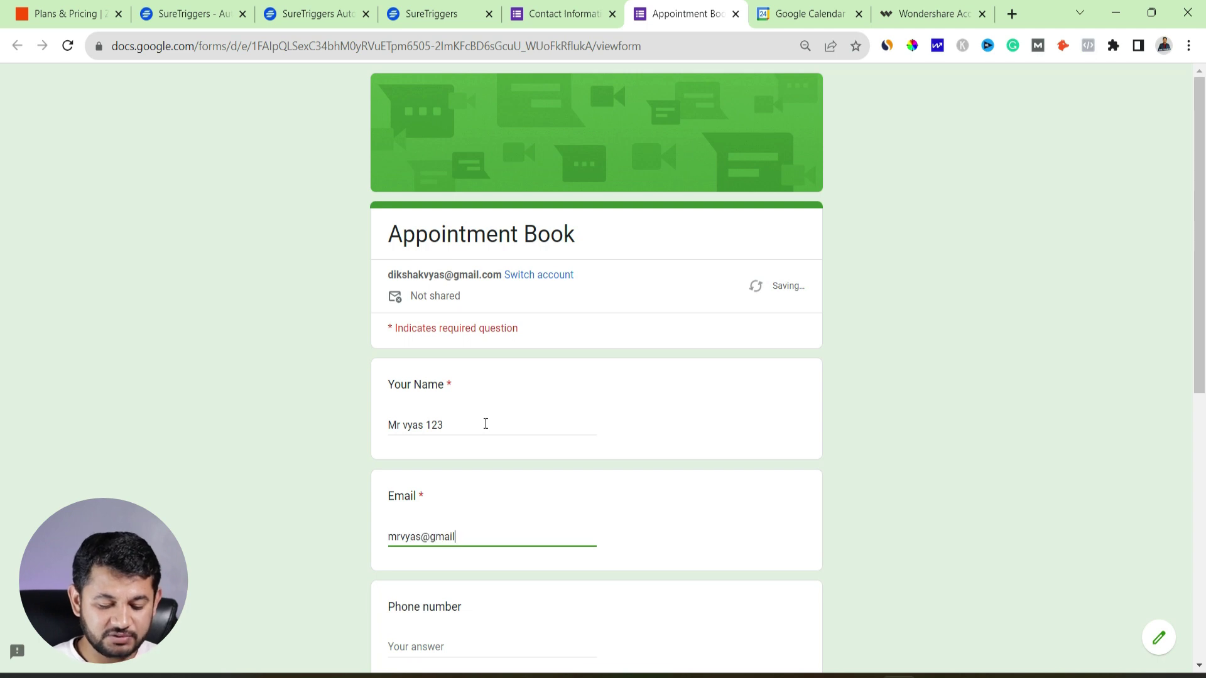
key("Tab")
scroll(489, 427, "down", 4)
left_click(421, 286)
type("1256")
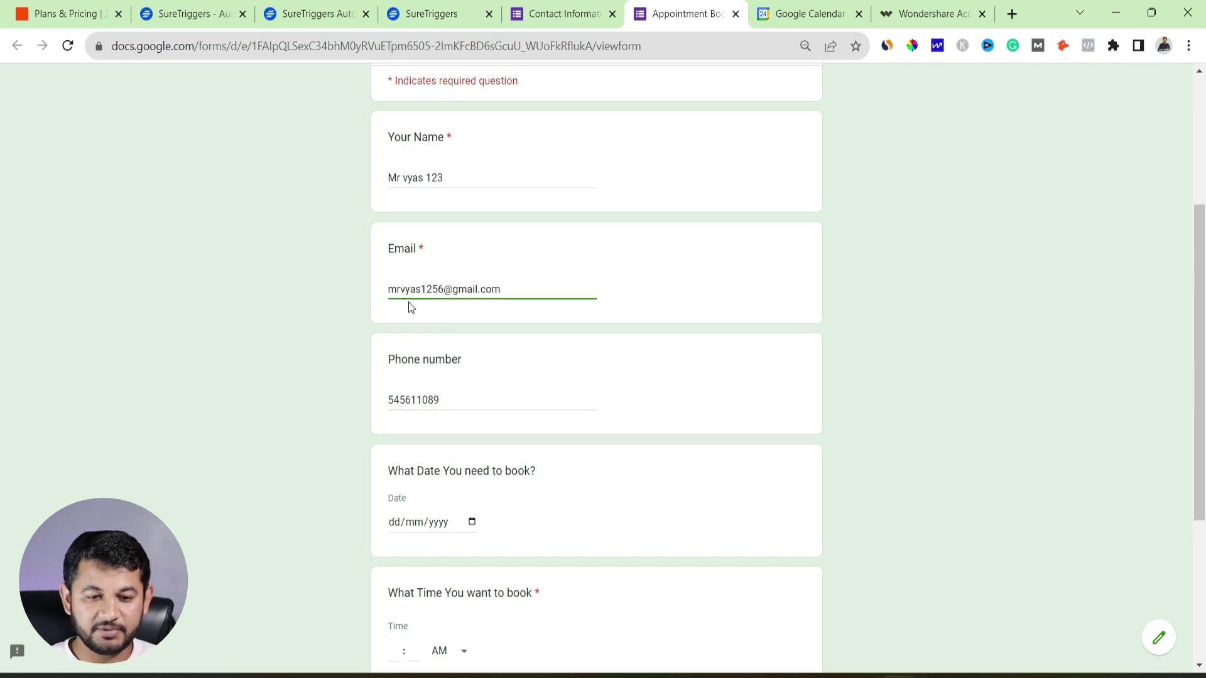
scroll(413, 451, "down", 1)
Pick 2 September 2023, enter 11:00 AM, fill in the purpose, and submit the form
left_click(473, 439)
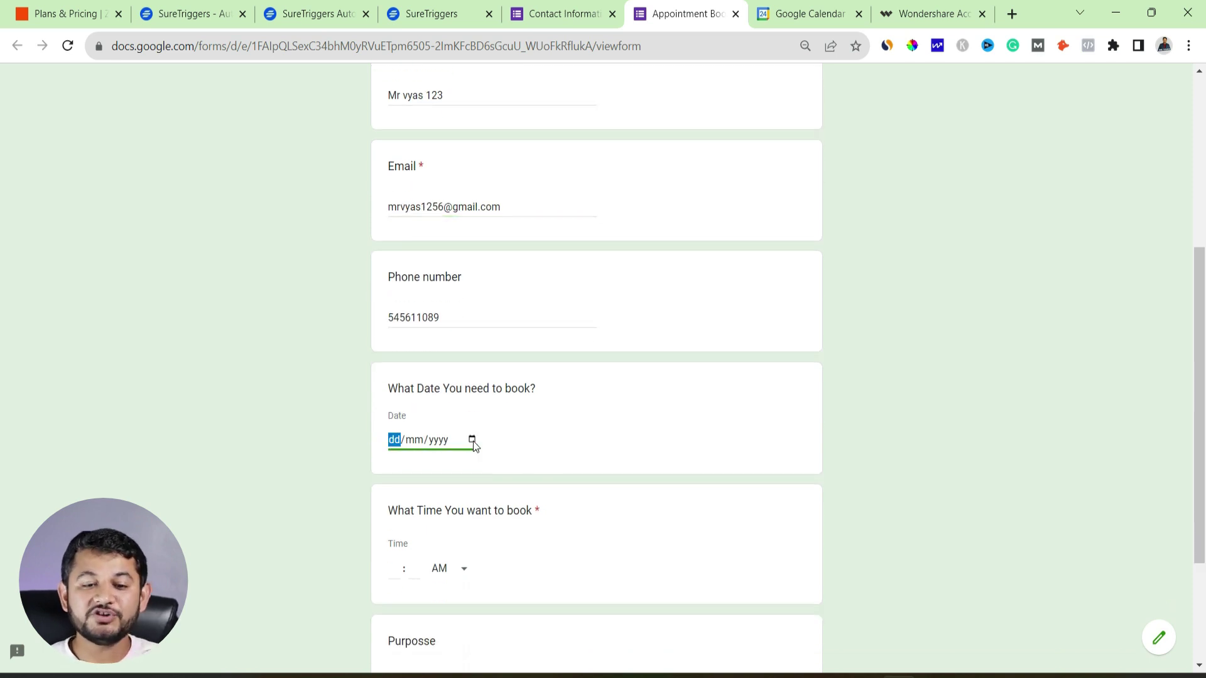
left_click(472, 440)
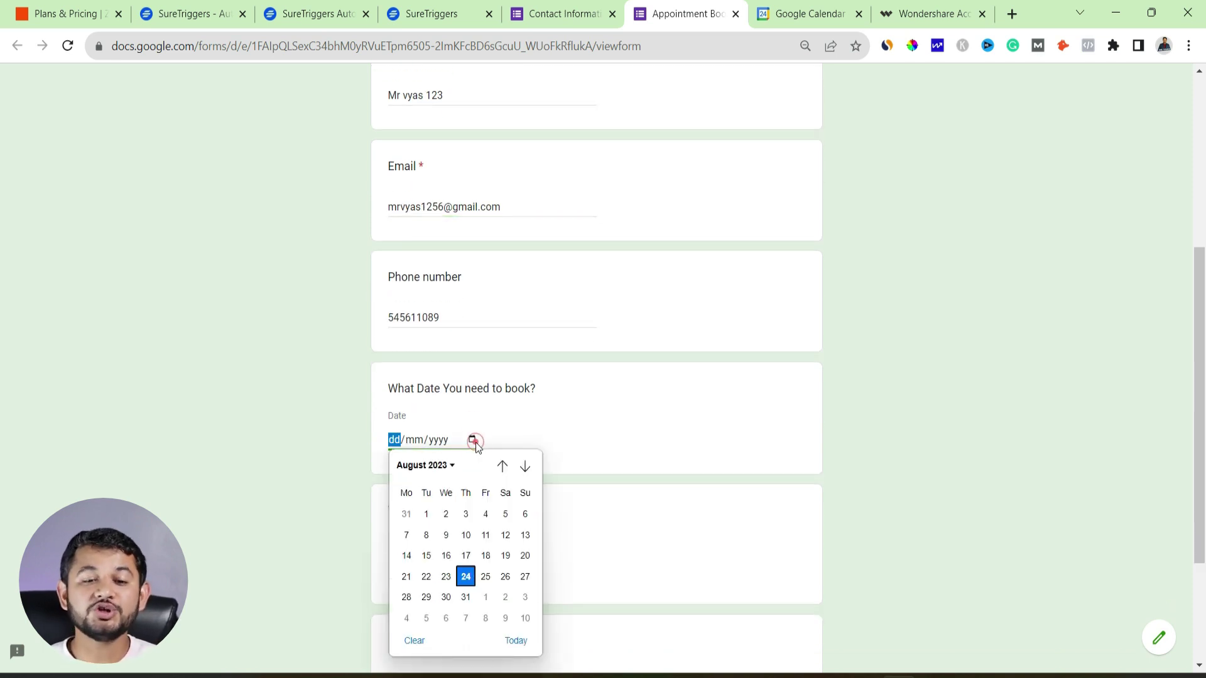
left_click(505, 598)
left_click(398, 569)
type("11 : 00")
scroll(417, 495, "down", 3)
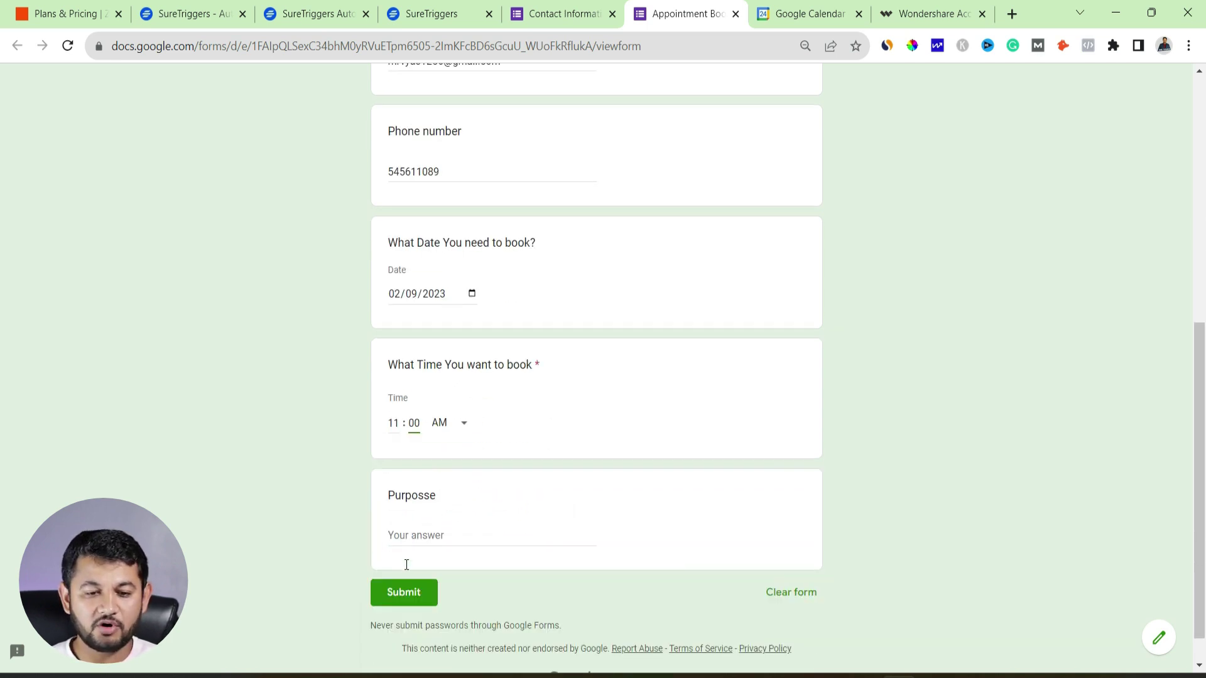
left_click(416, 494)
type("Any")
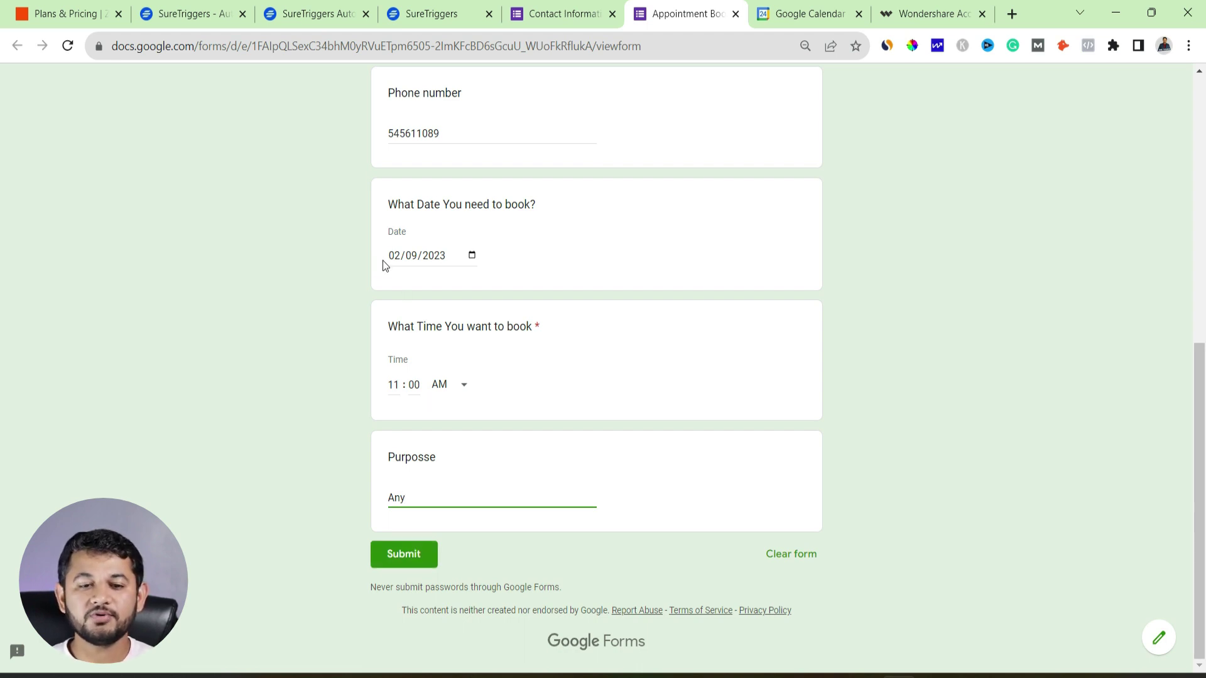
left_click(411, 559)
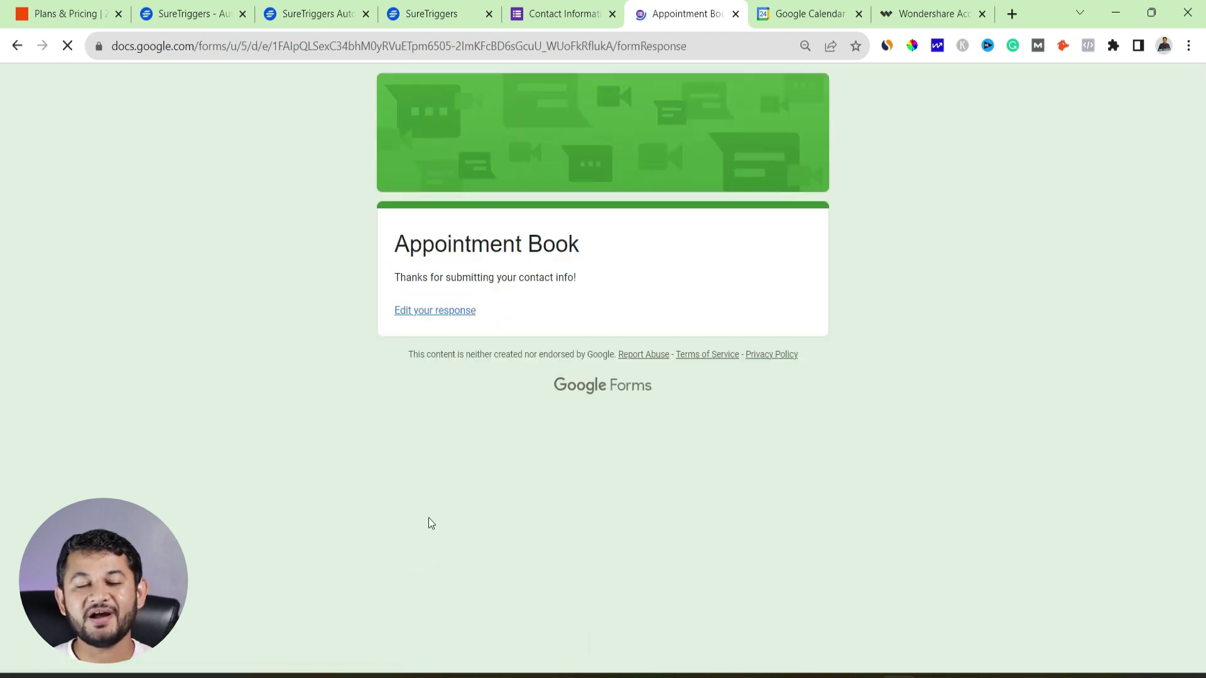
Reload Google Calendar and scroll to find the 11am–12pm booking on Saturday 2 September
left_click(790, 13)
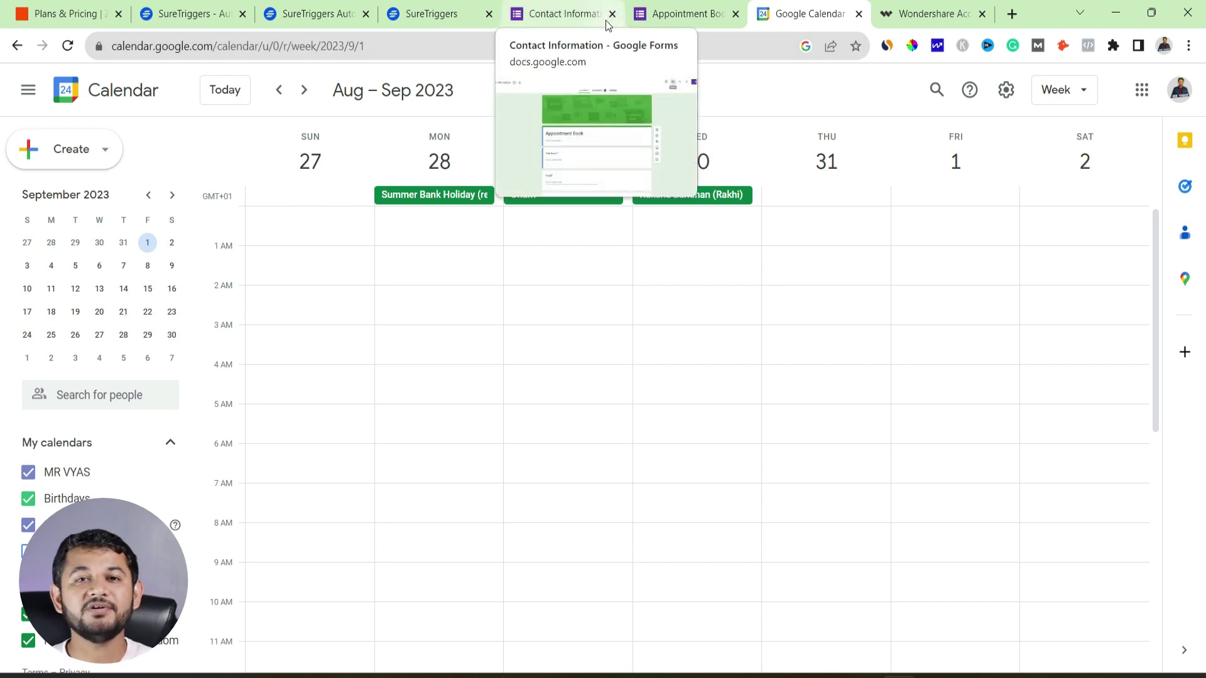
left_click(66, 48)
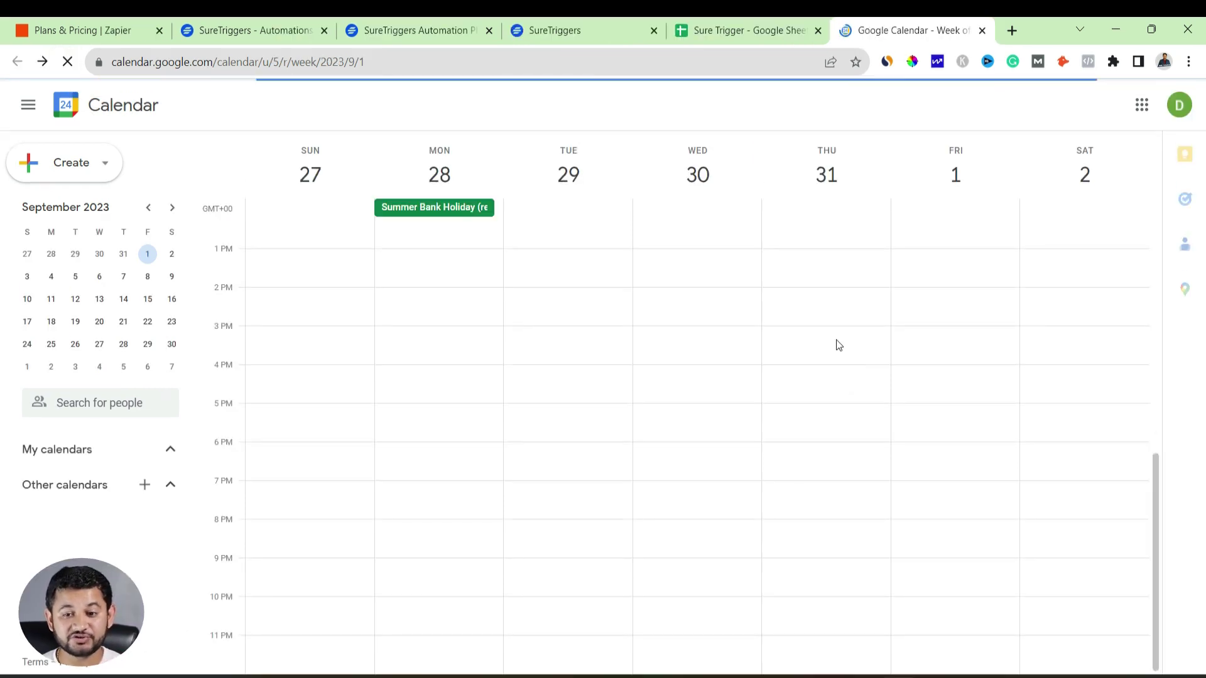
scroll(838, 345, "up", 4)
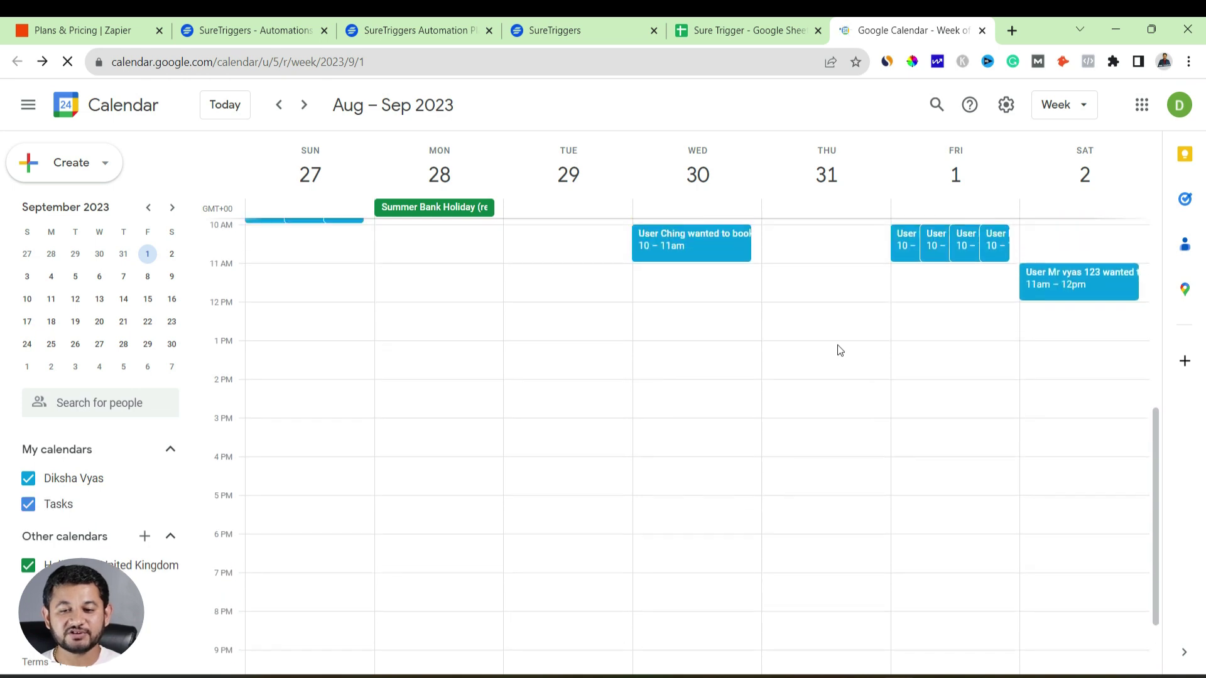